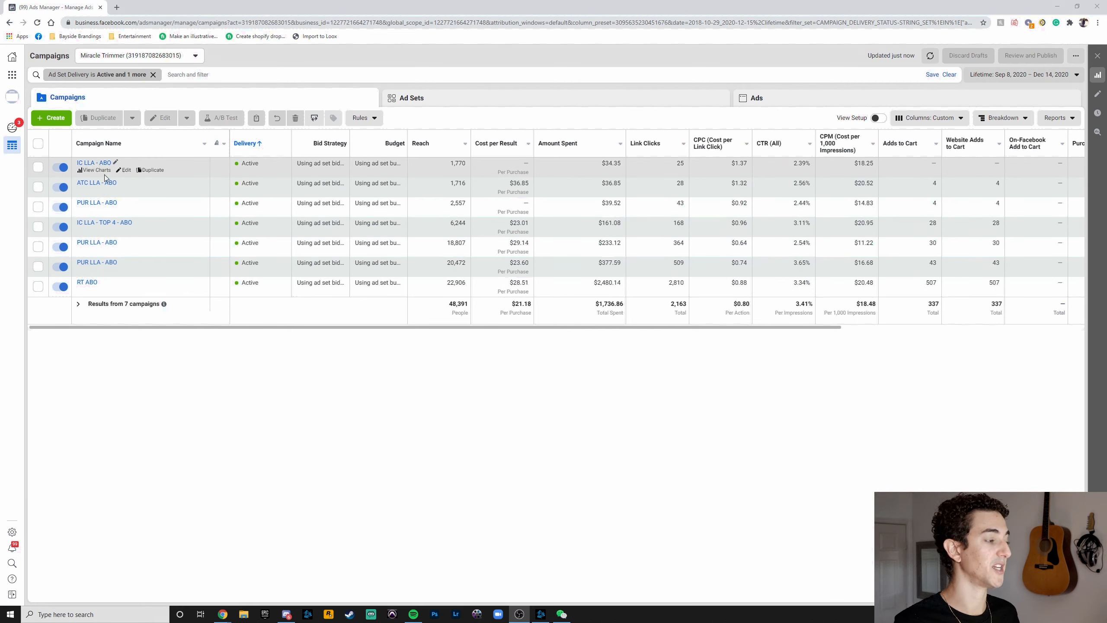
# Open the ad sets of the first campaign, IC LLA - ABO, and remove the ad set delivery filter
pyautogui.click(92, 163)
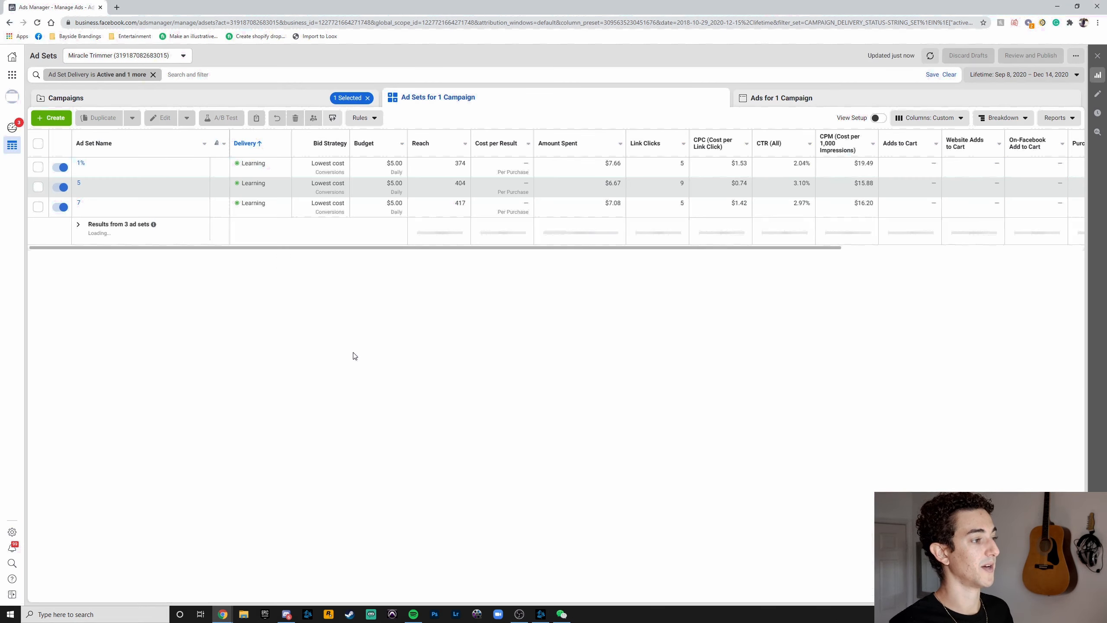
pyautogui.click(153, 74)
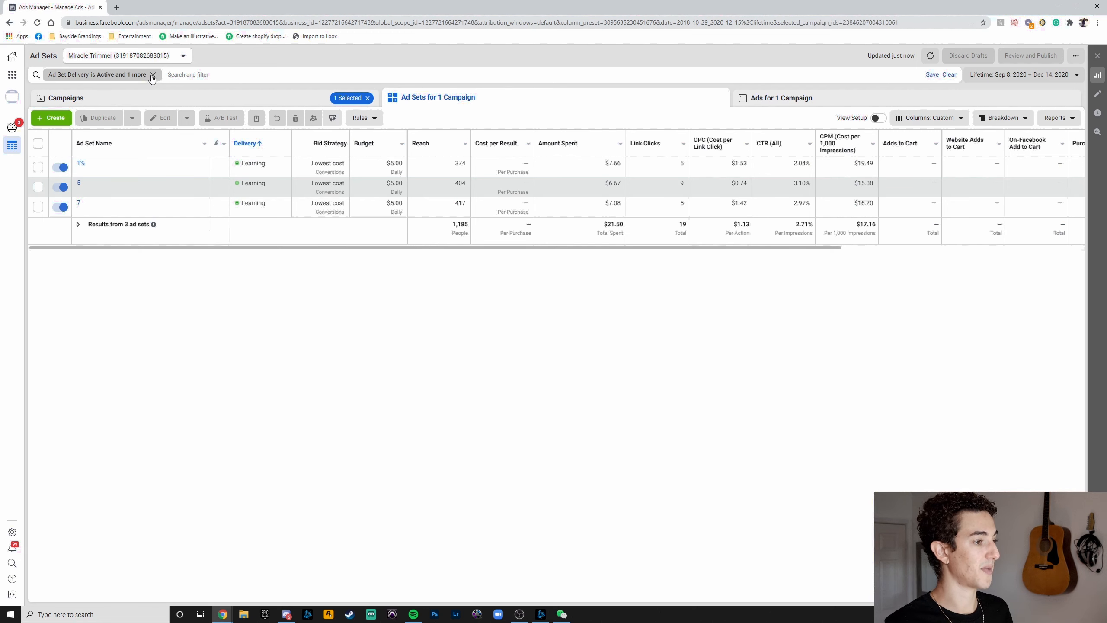
pyautogui.click(405, 343)
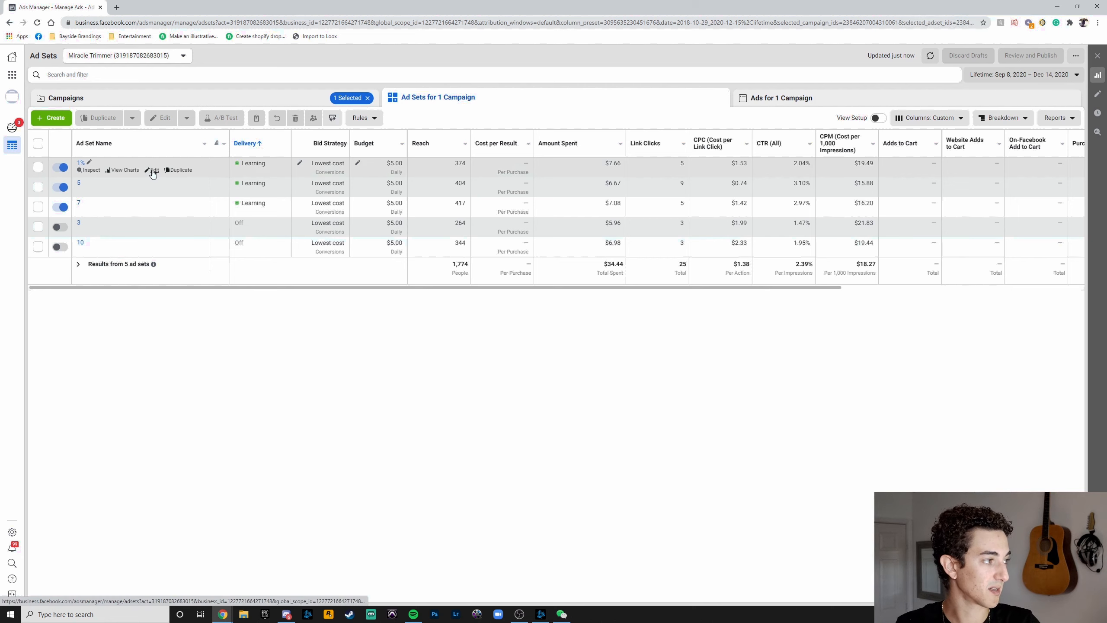
# Open the 1% ad set for editing and examine its conversion event, budget, schedule, custom audience and locations
pyautogui.click(152, 171)
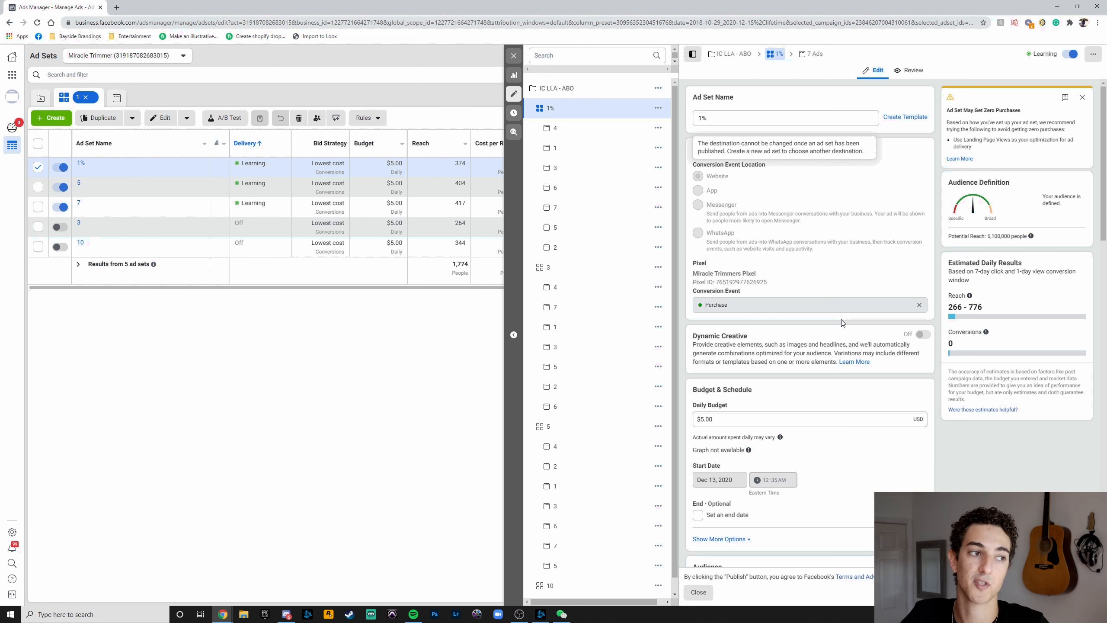
pyautogui.scroll(-5, 749, 178)
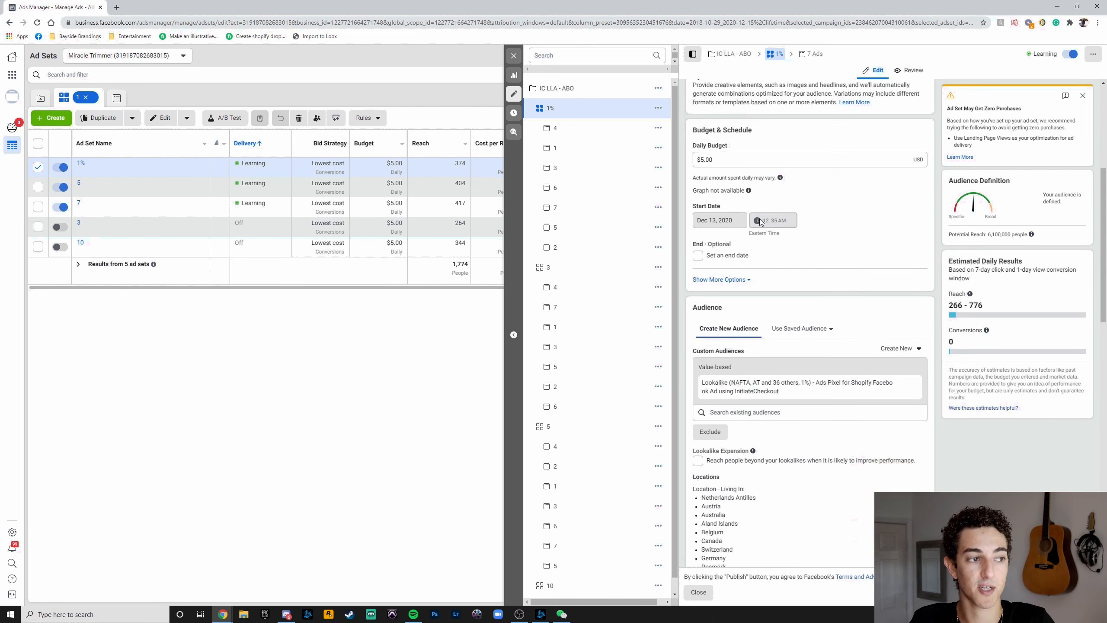
pyautogui.scroll(-1, 773, 199)
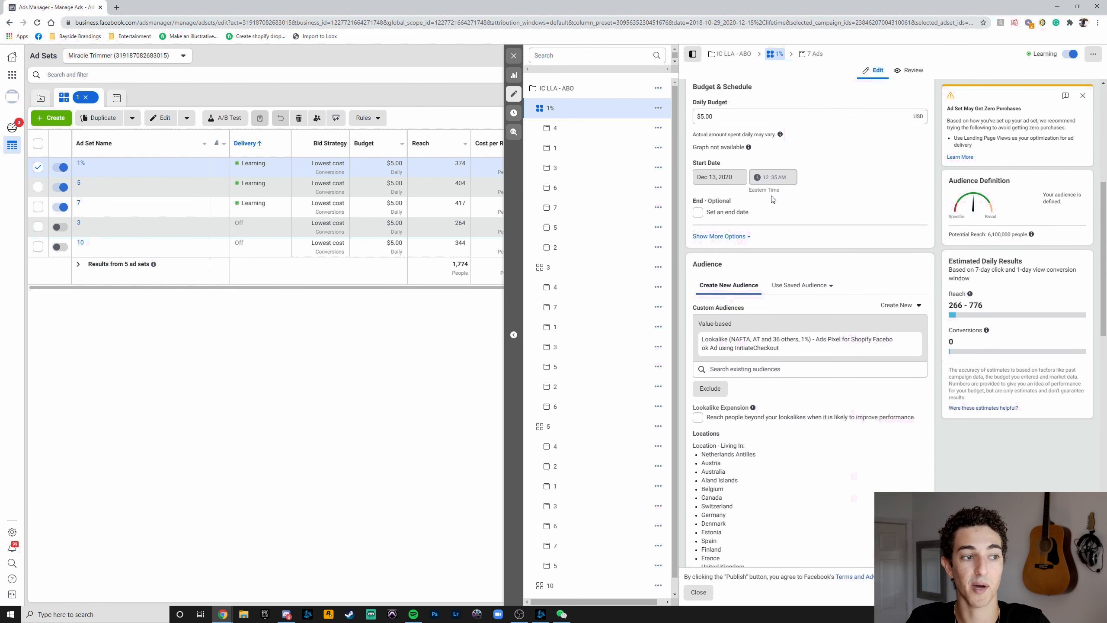
pyautogui.scroll(-2, 773, 199)
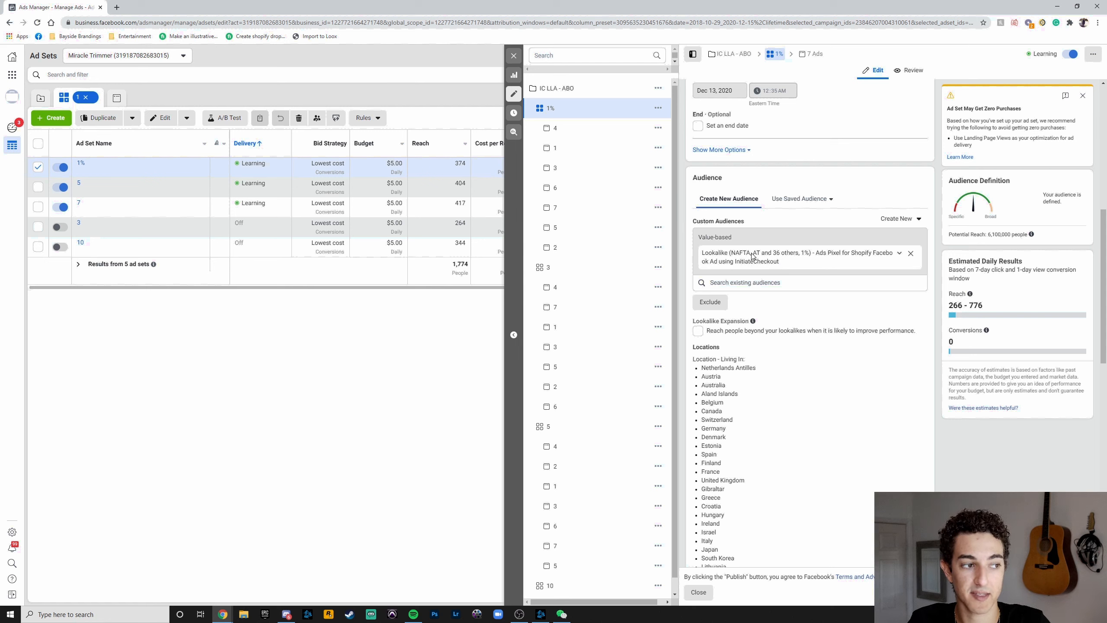
pyautogui.scroll(-1, 757, 252)
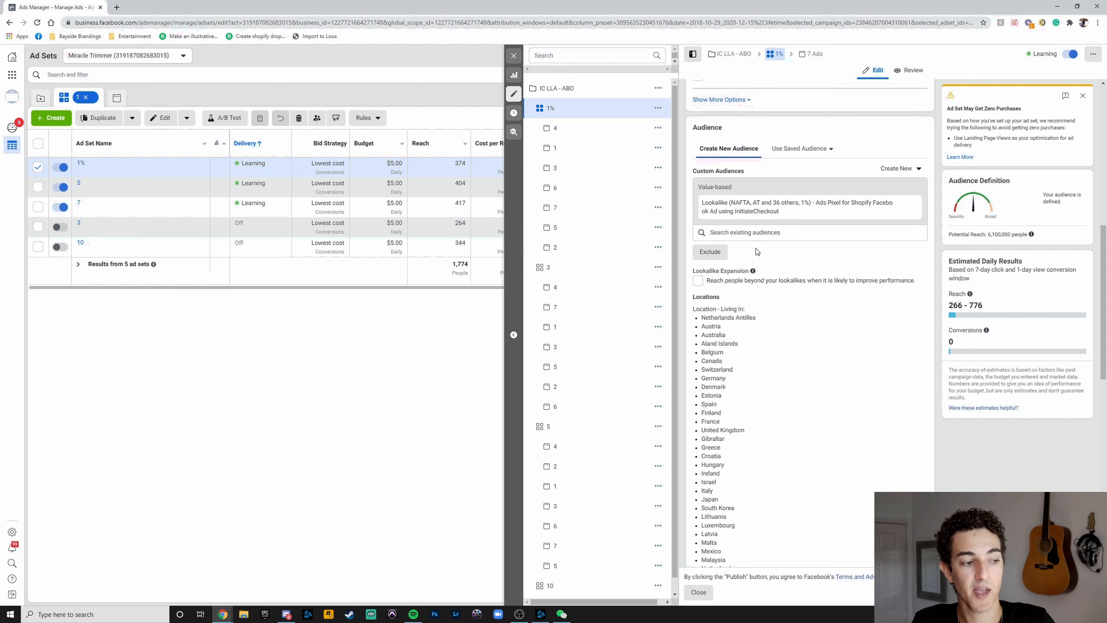
pyautogui.scroll(-1, 758, 251)
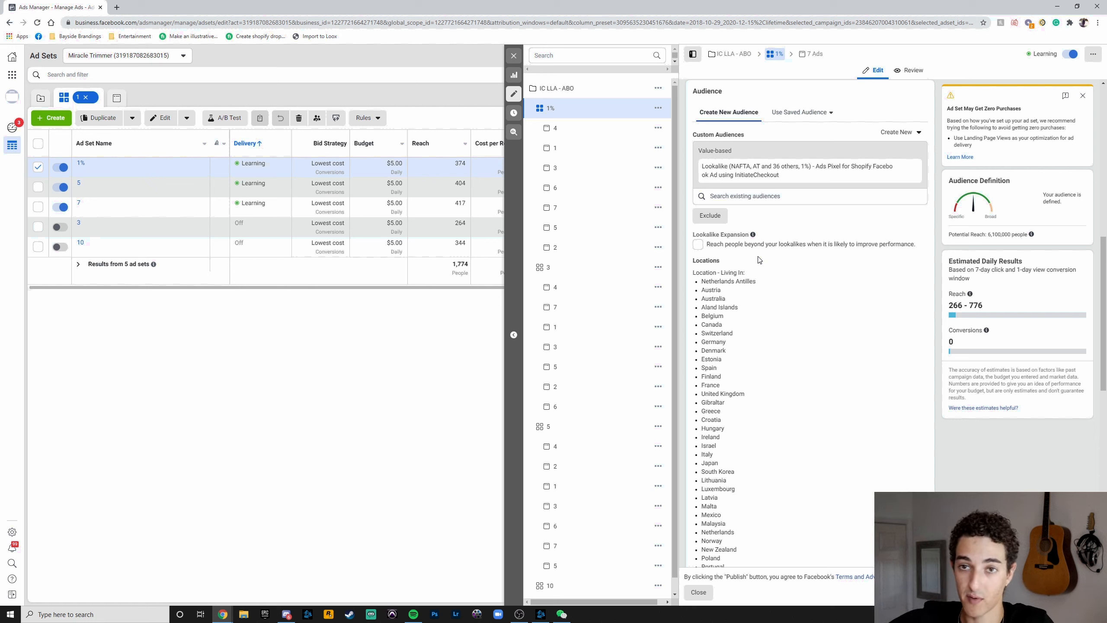
pyautogui.scroll(-2, 767, 270)
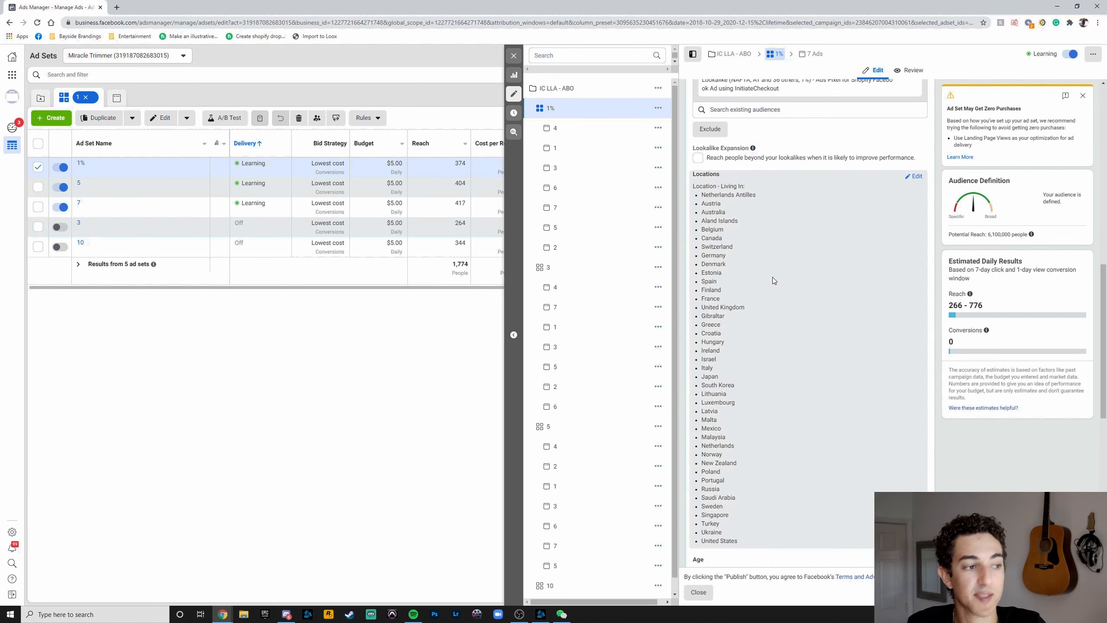
pyautogui.scroll(-3, 782, 269)
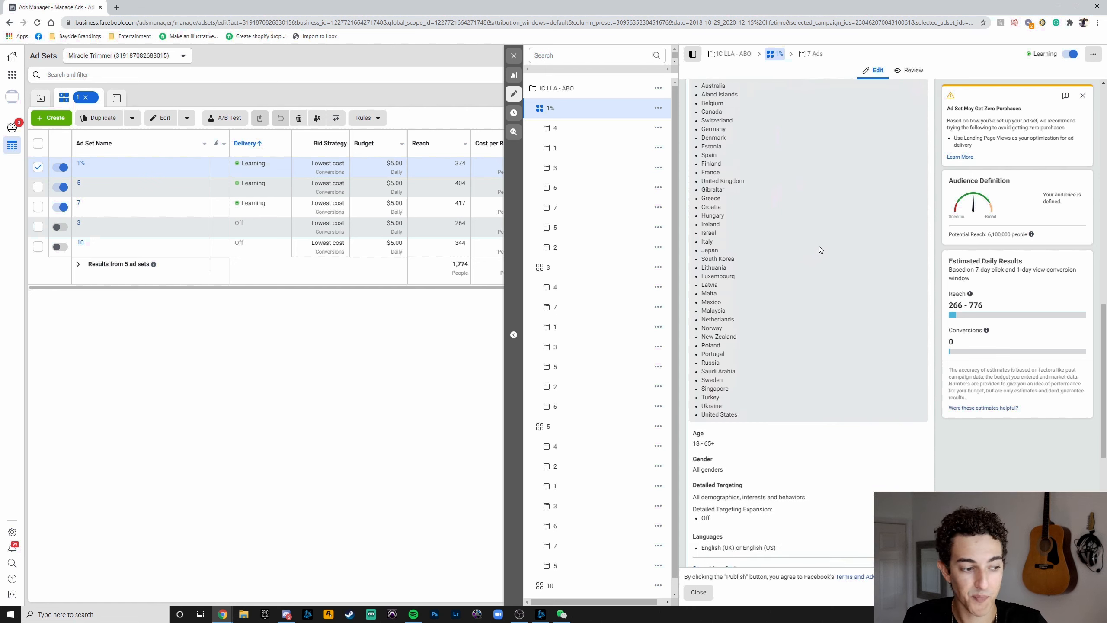
# Examine the 1% ad set's age, gender, detailed targeting and language settings, and return to its custom audience
pyautogui.moveTo(698, 432)
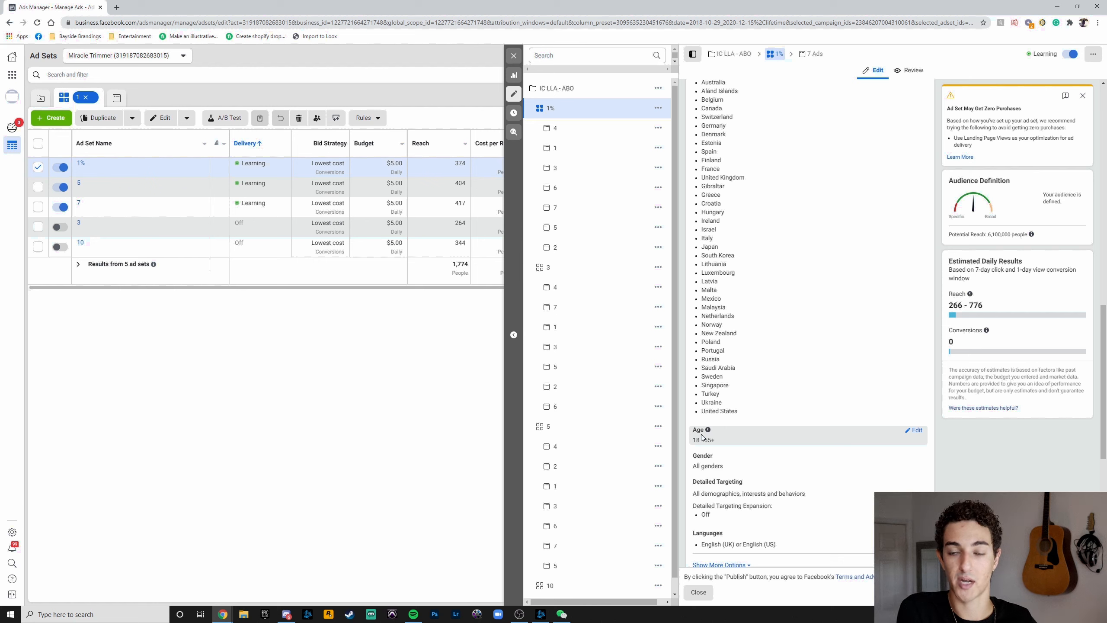
pyautogui.scroll(-1, 703, 436)
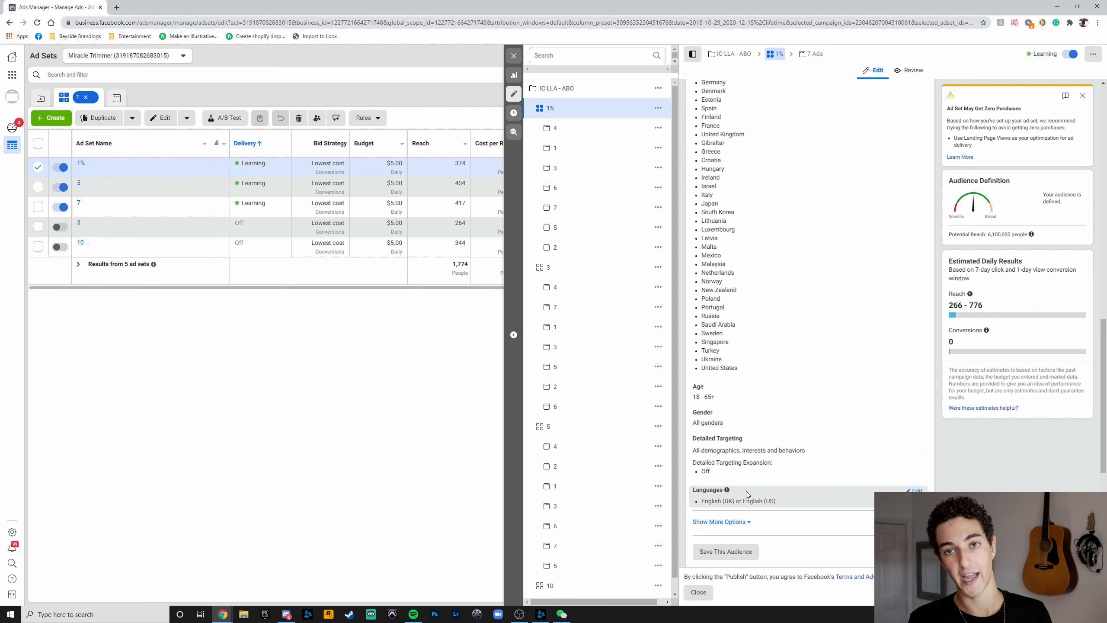
pyautogui.scroll(-1, 748, 489)
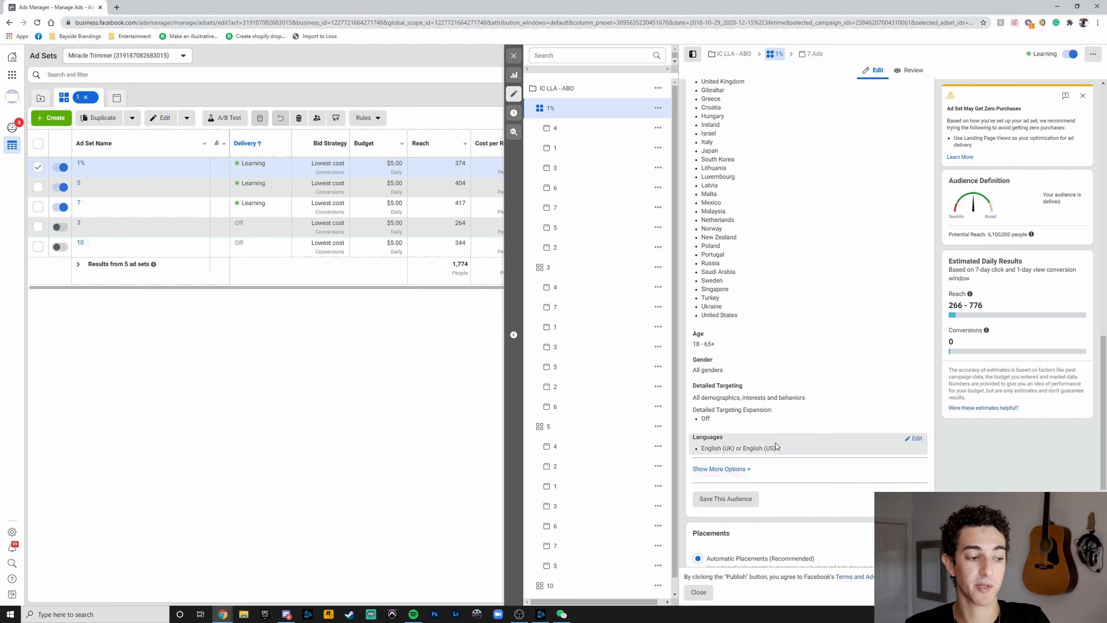
pyautogui.scroll(-1, 759, 449)
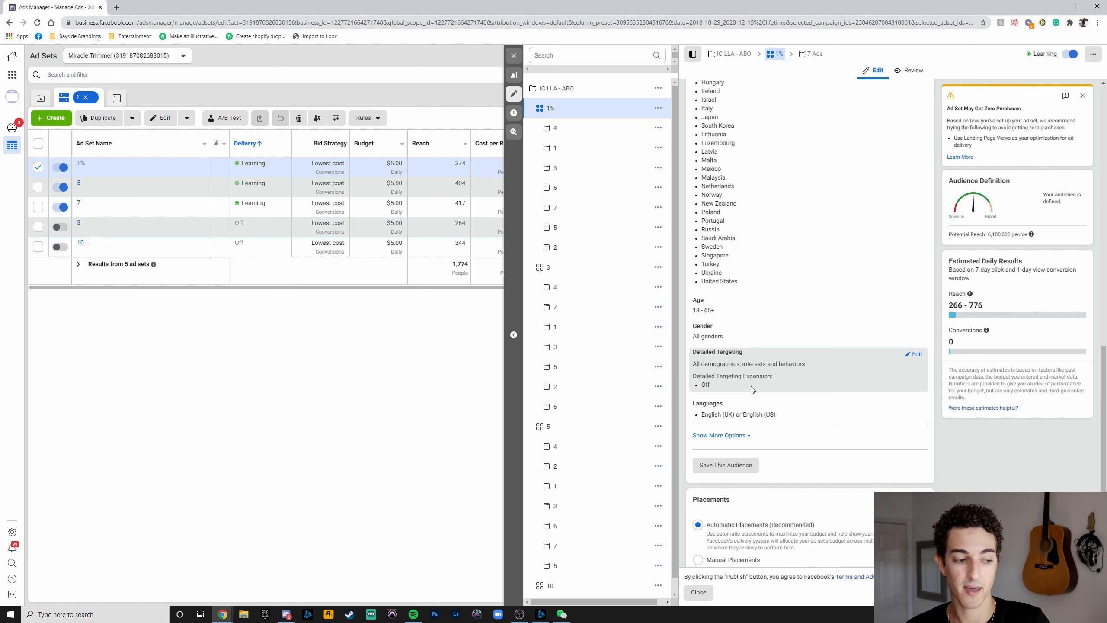
pyautogui.scroll(7, 723, 374)
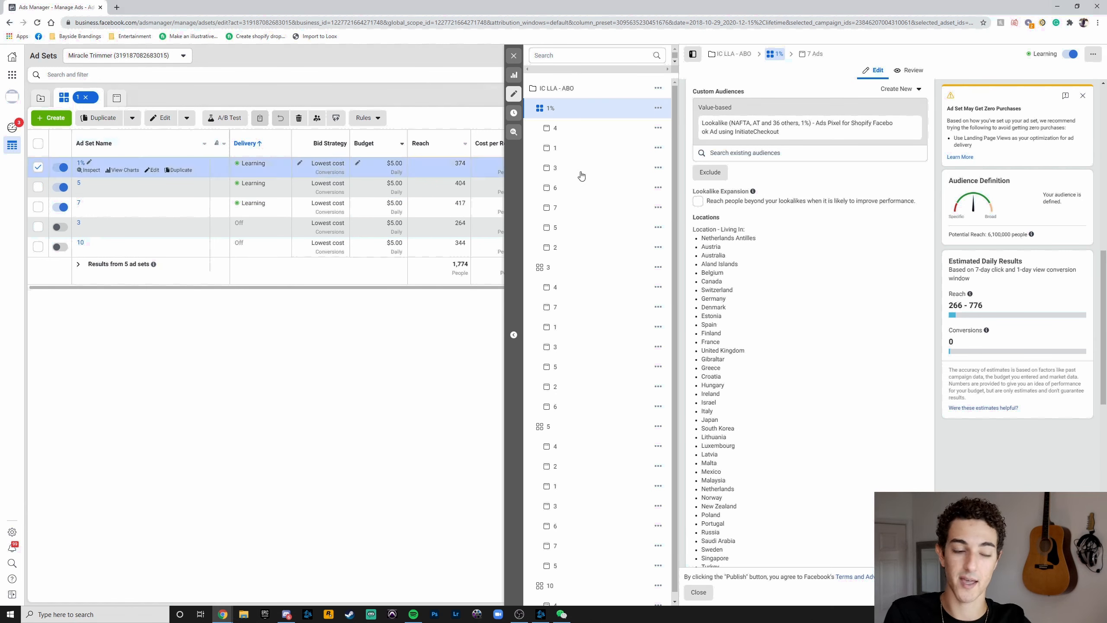
# Review the 1% ad set's placements and its optimization and delivery settings, and close the ad set editor
pyautogui.scroll(-10, 768, 302)
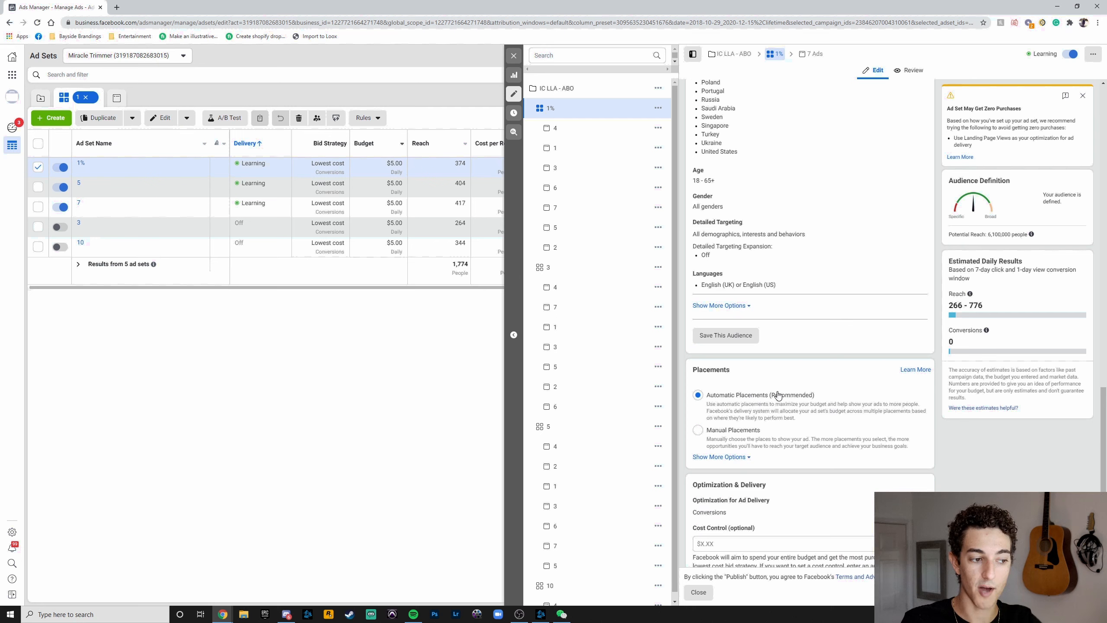
pyautogui.scroll(-1, 778, 395)
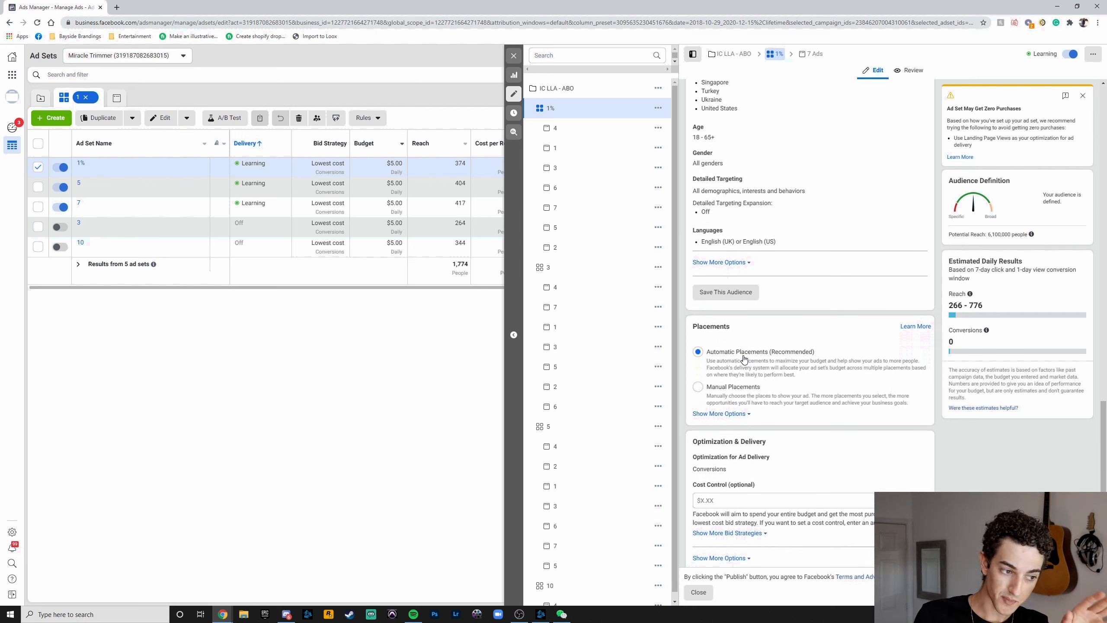
pyautogui.scroll(-1, 789, 414)
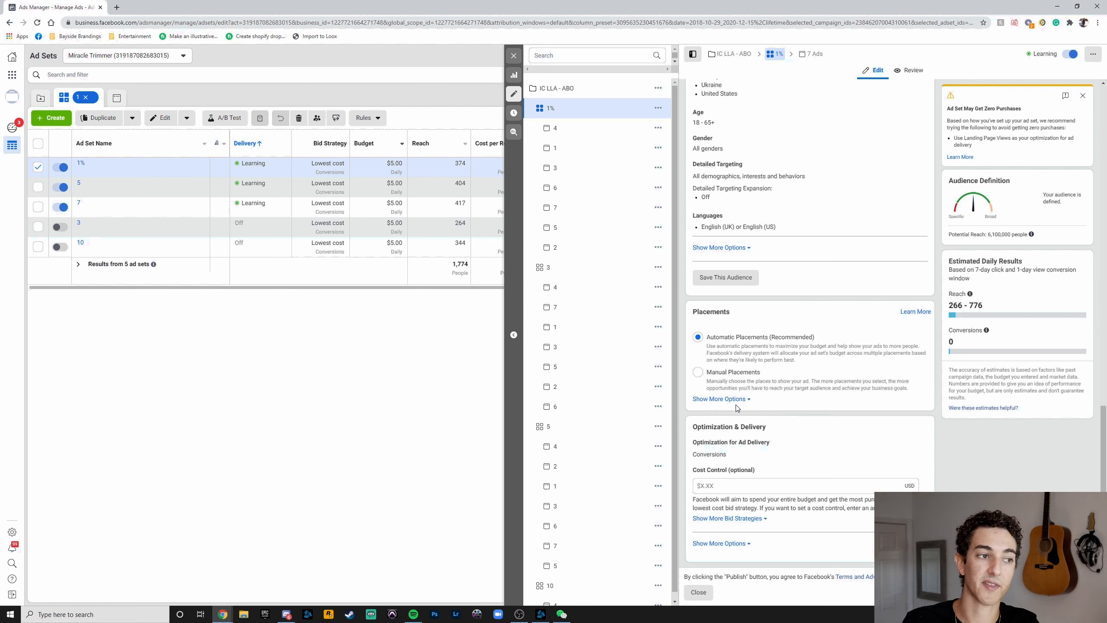
pyautogui.click(514, 57)
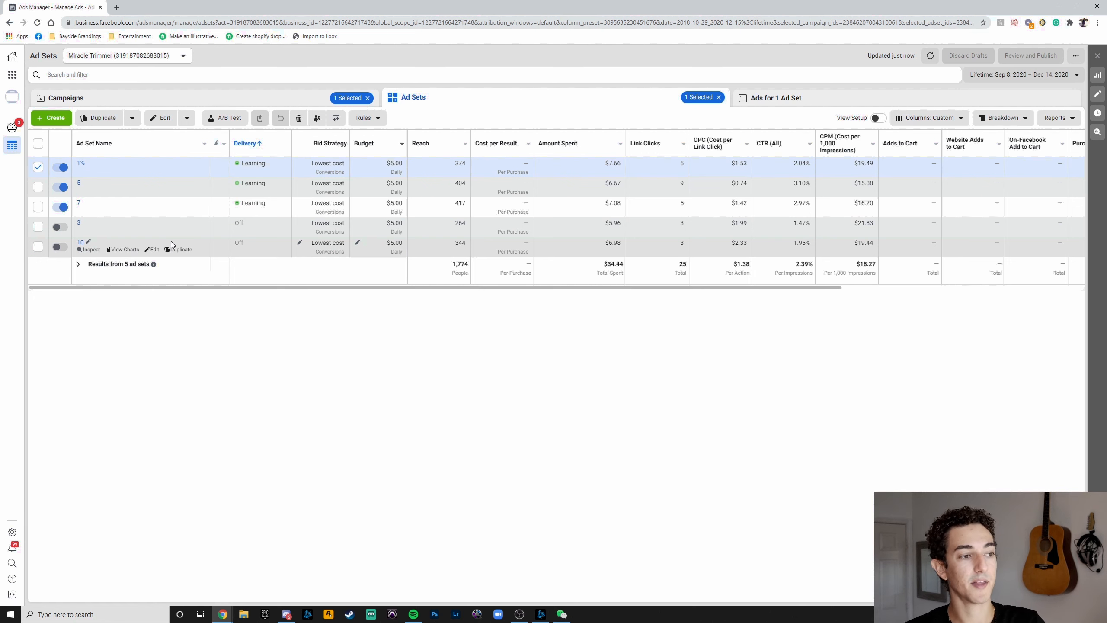
# Return to the campaign list and filter it with the recent search "Ad Set Delivery is Active and 1 more"
pyautogui.click(170, 97)
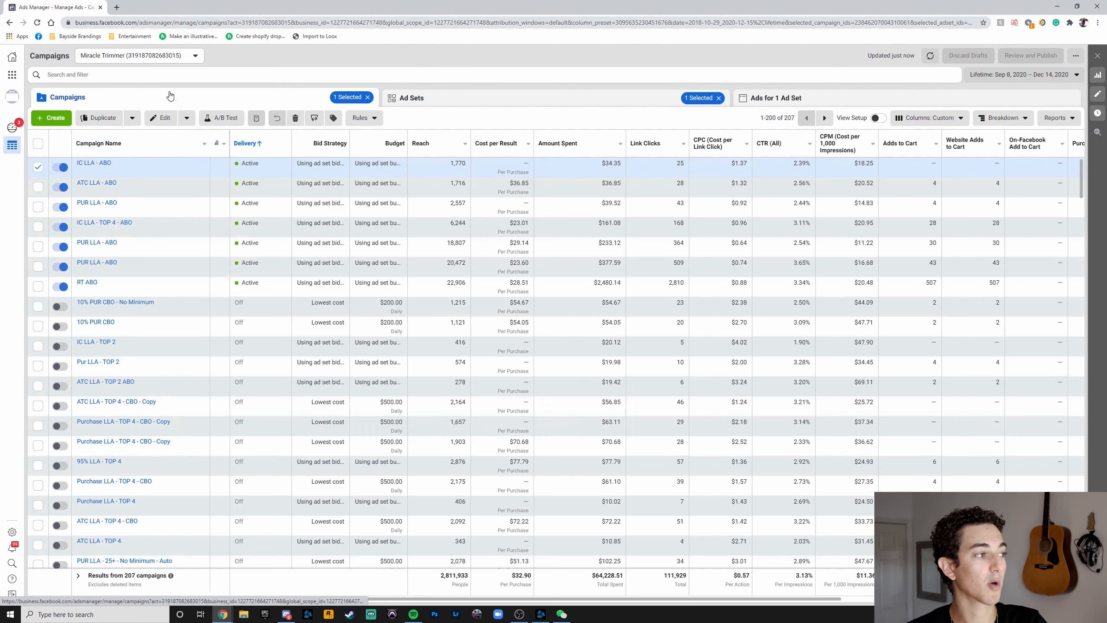
pyautogui.click(131, 75)
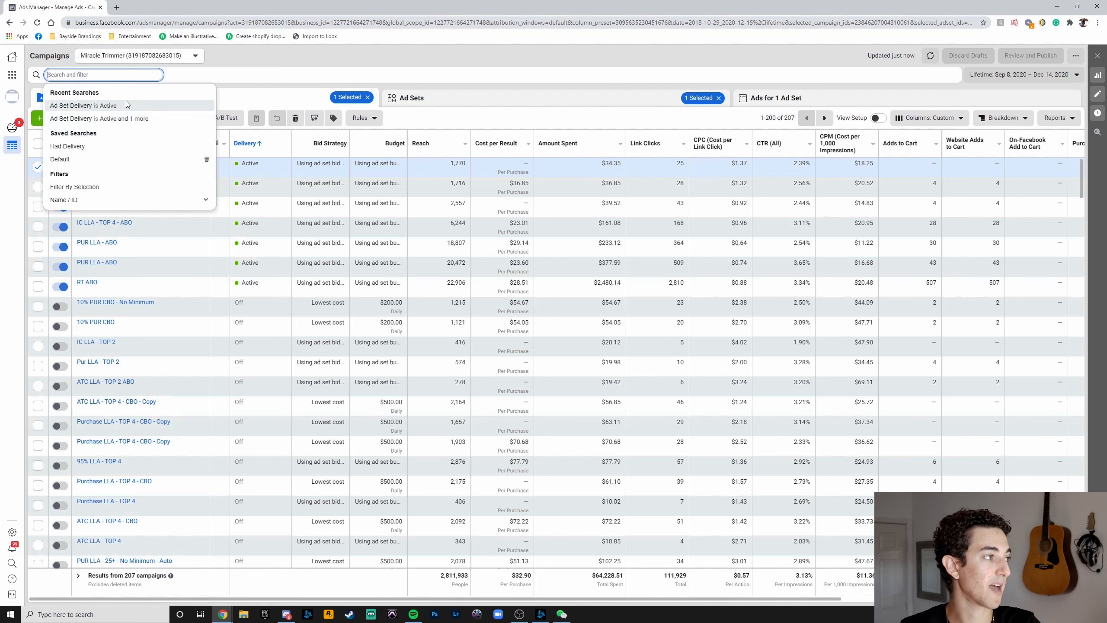
pyautogui.click(126, 103)
pyautogui.click(141, 366)
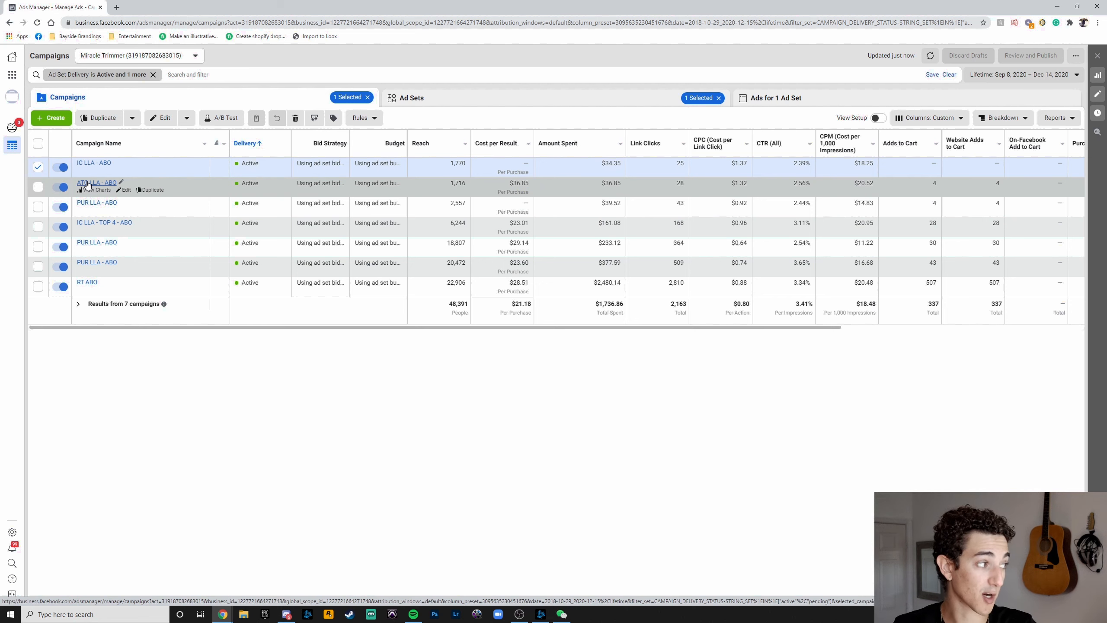
# Open the ad sets of the PUR LLA - ABO campaign in the third row and remove the delivery filter
pyautogui.click(99, 203)
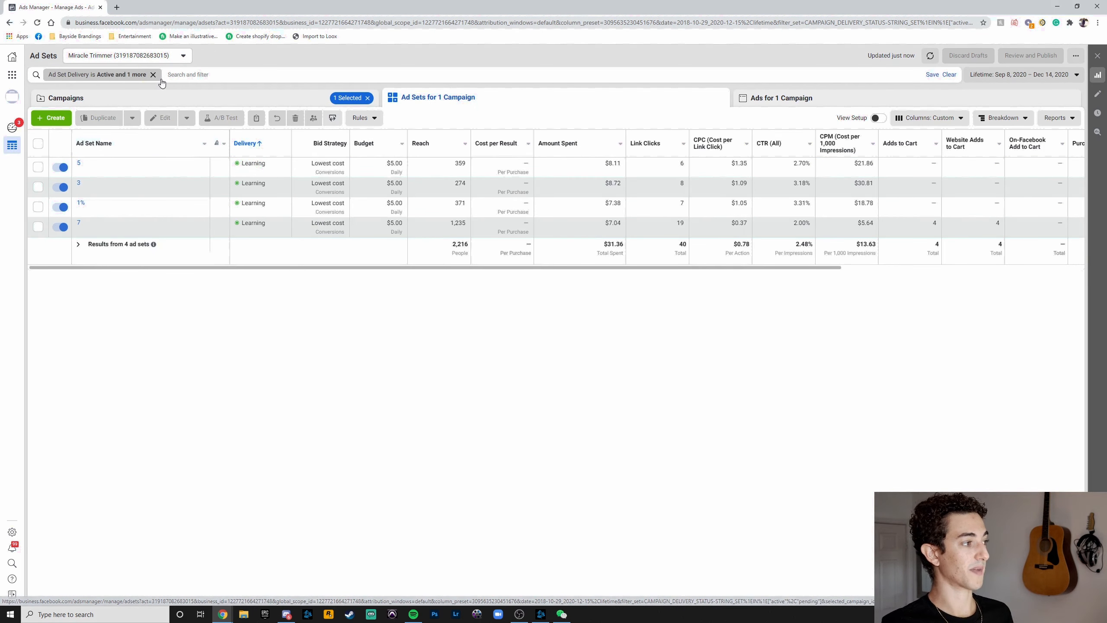
pyautogui.click(153, 75)
pyautogui.click(177, 346)
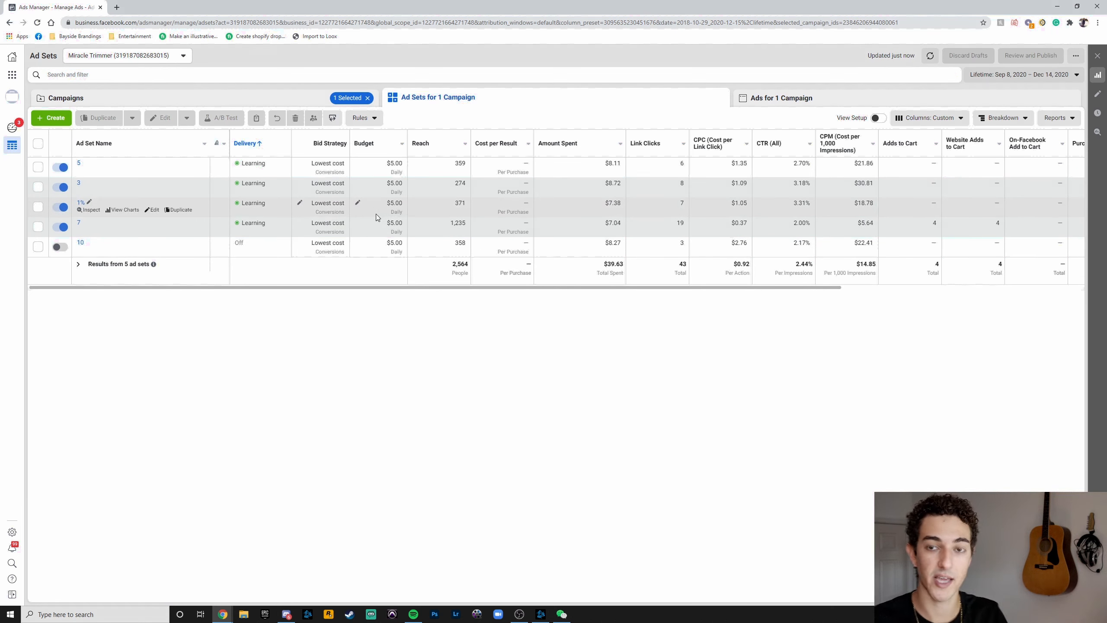
# Go back to all campaigns and reapply the recent "Ad Set Delivery is Active and 1 more" filter
pyautogui.click(289, 101)
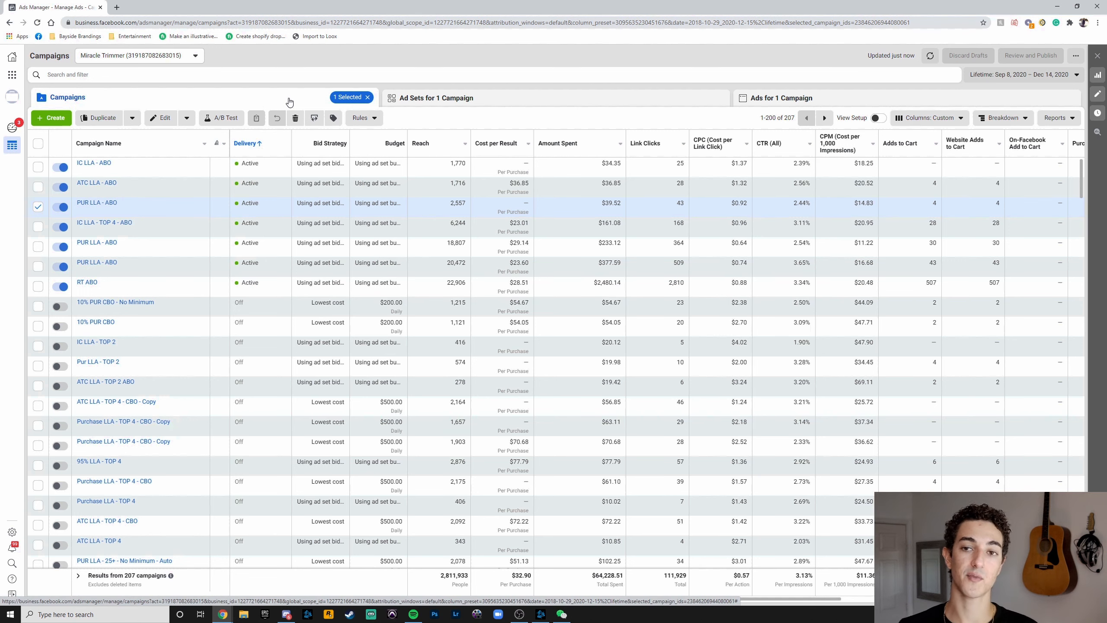
pyautogui.click(187, 74)
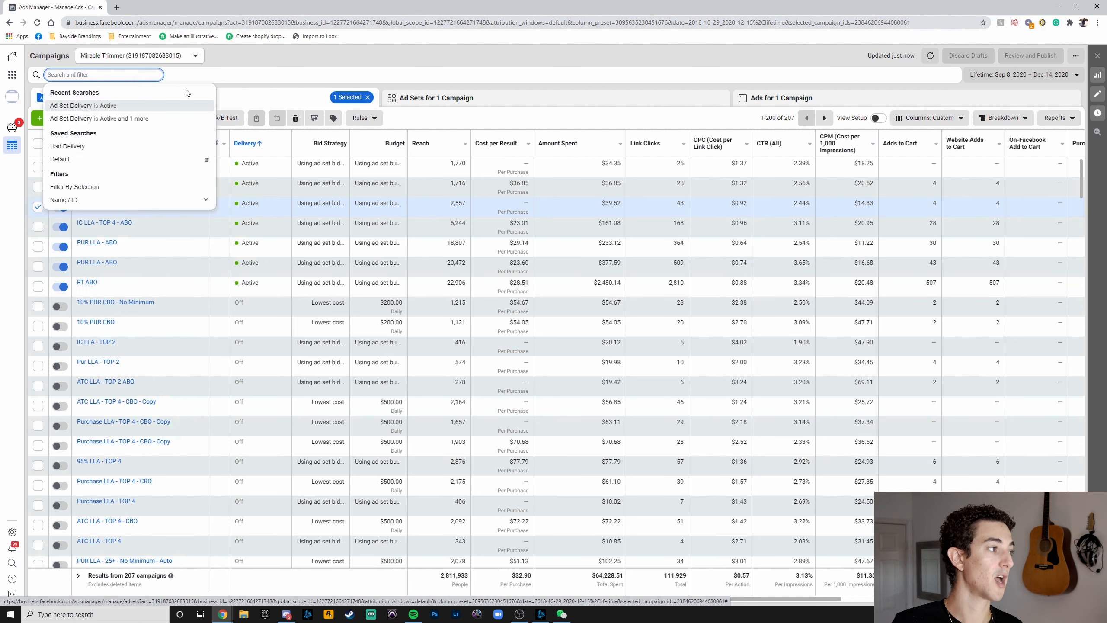
pyautogui.click(185, 115)
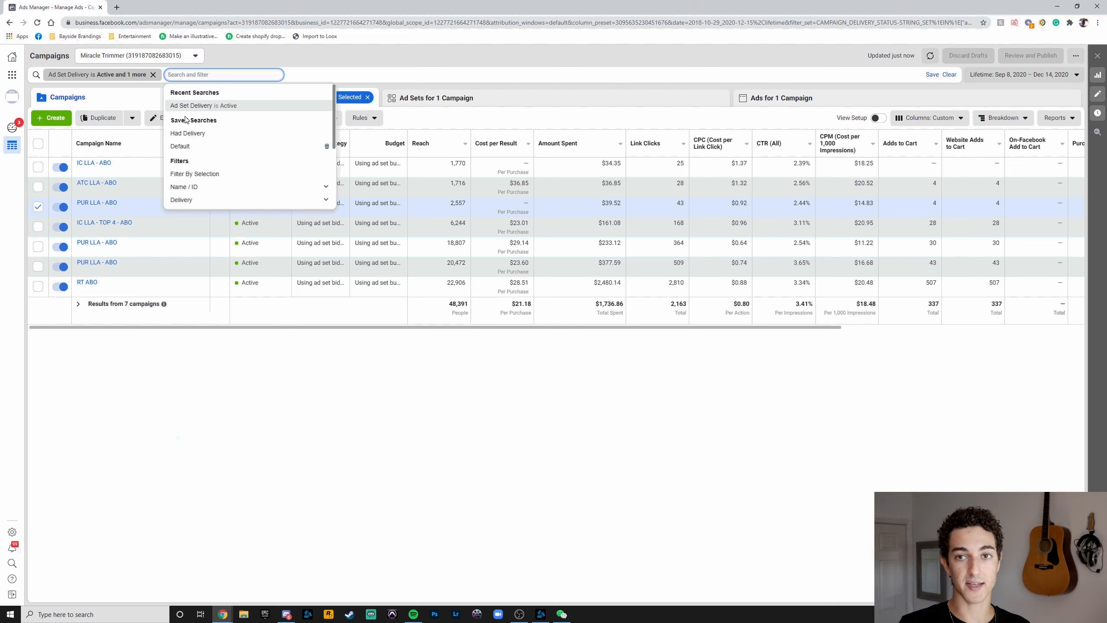
pyautogui.click(187, 446)
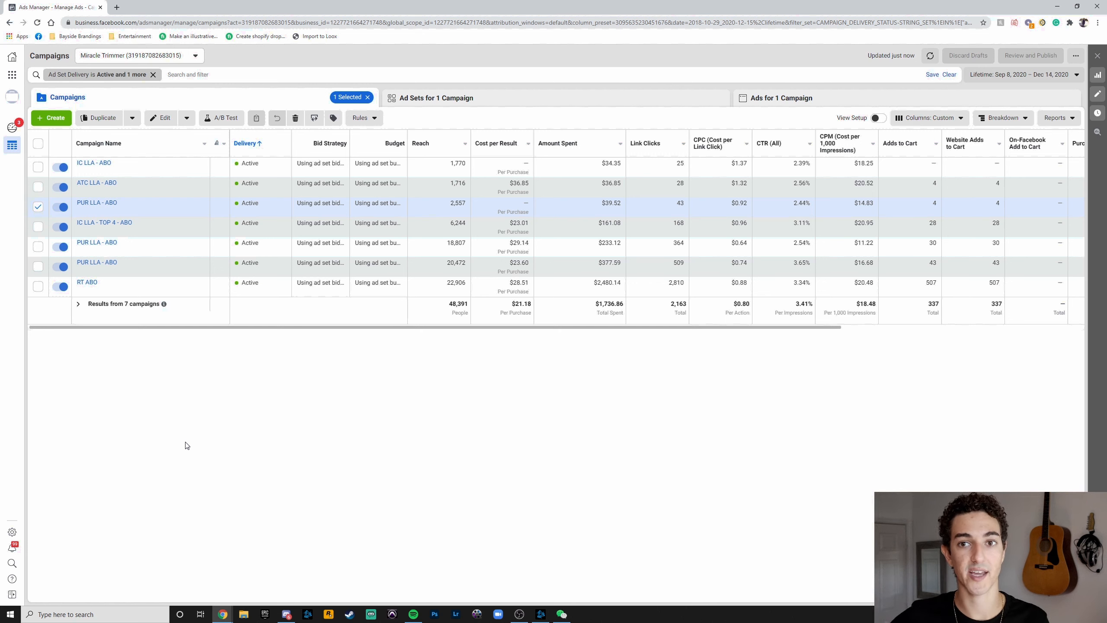
# Select all filtered campaigns except RT ABO and show the ad sets belonging to them
pyautogui.click(37, 145)
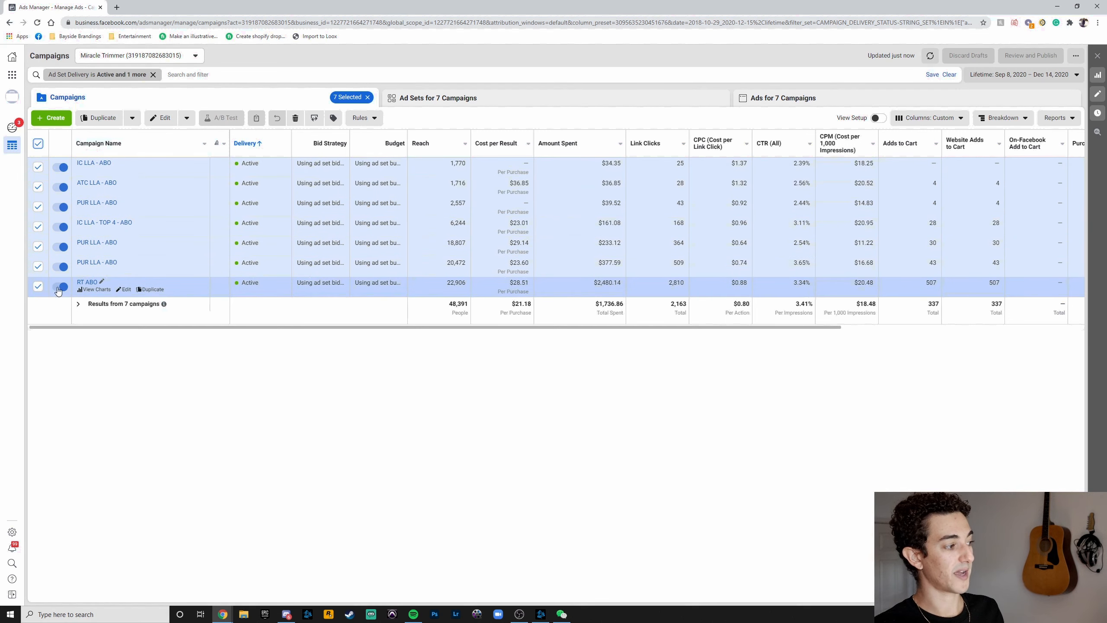
pyautogui.click(38, 287)
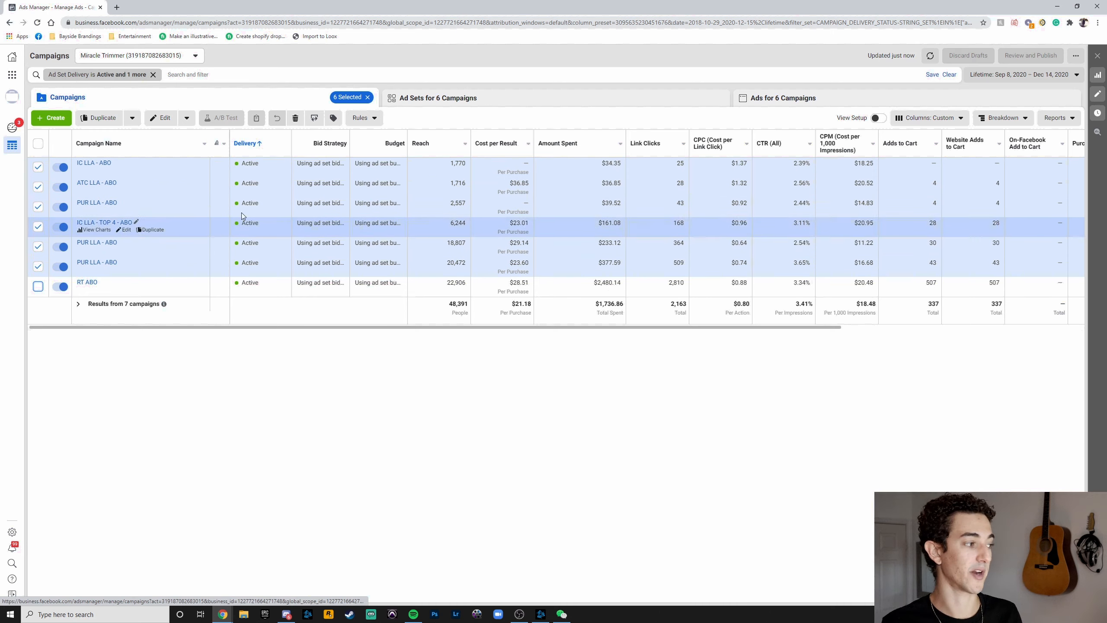
pyautogui.click(438, 98)
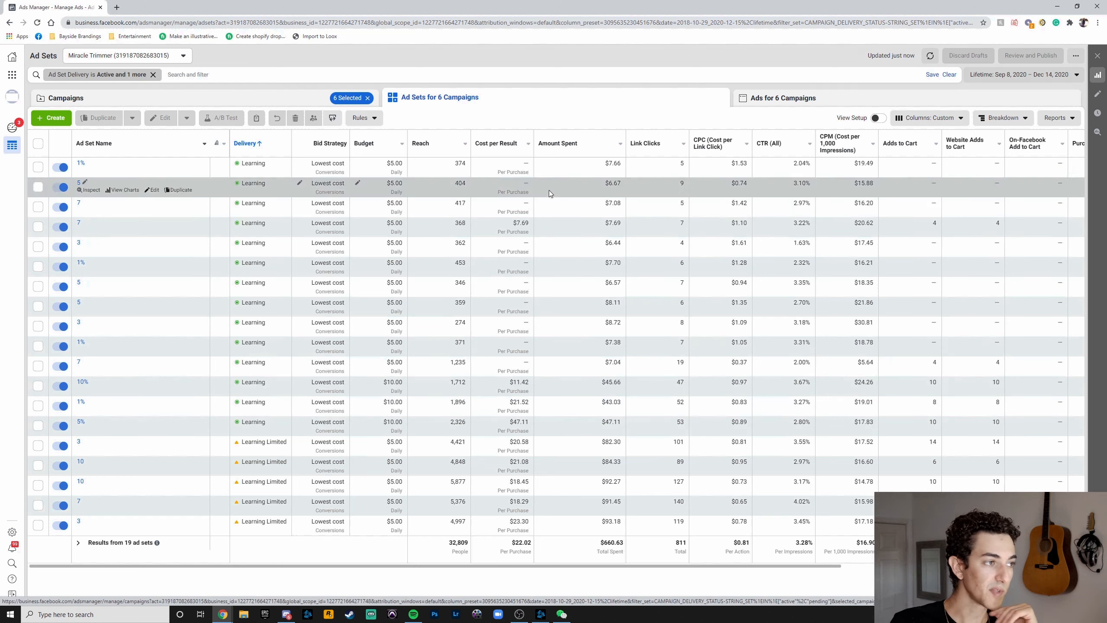
# Sort the ad sets by lowest cost per result and review their purchase and ROAS columns
pyautogui.click(507, 144)
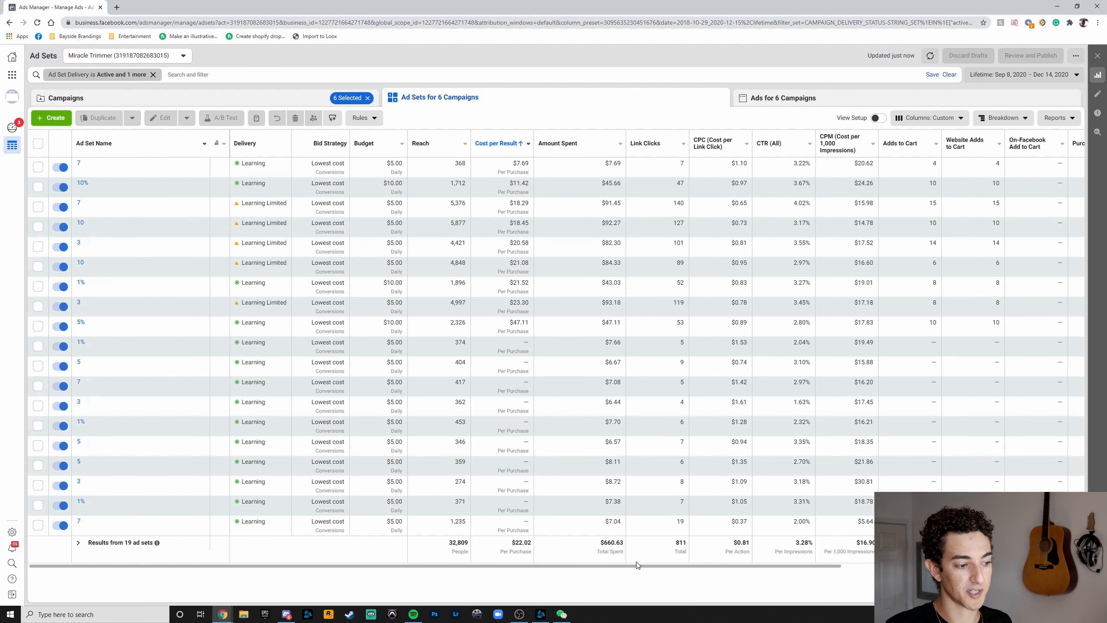
pyautogui.moveTo(636, 566); pyautogui.dragTo(876, 564)
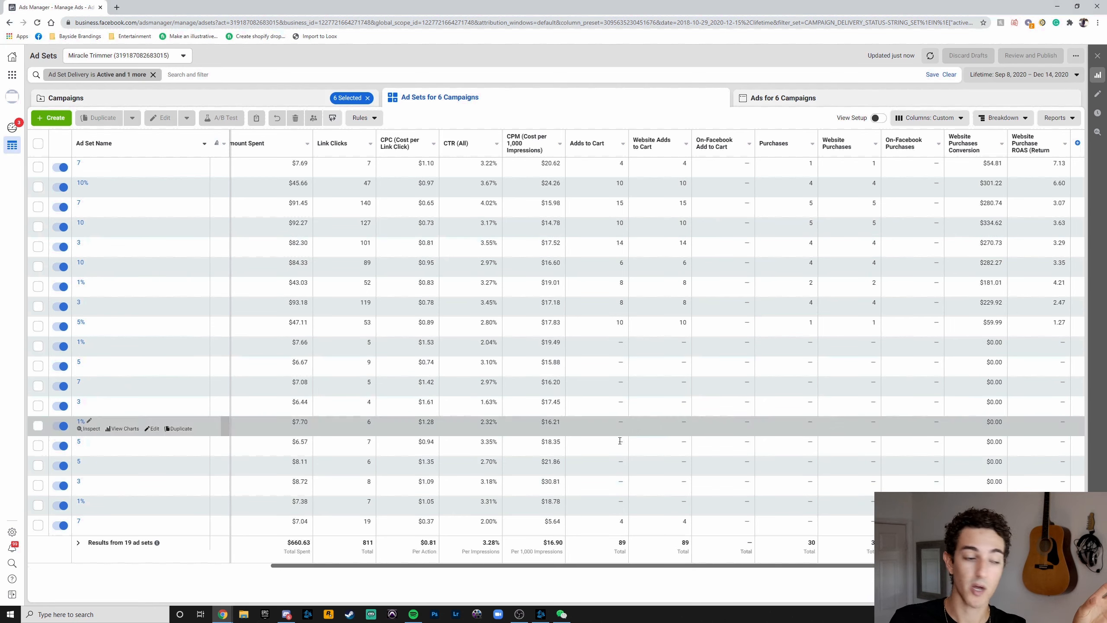
pyautogui.hscroll(-10, 324, 528)
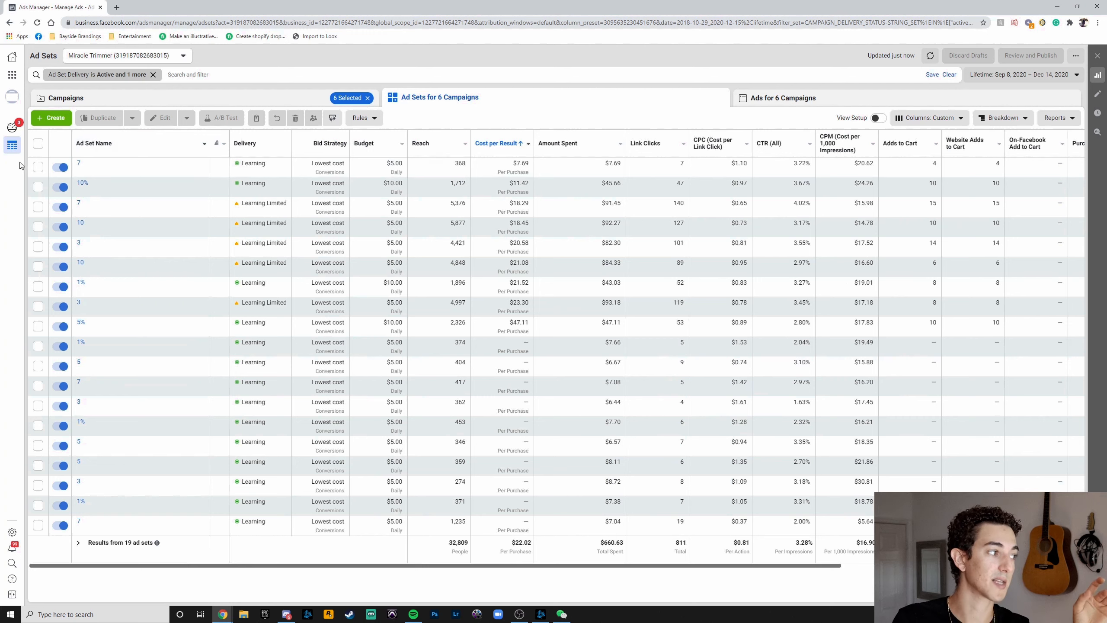
# Duplicate the five ad sets with the lowest cost per purchase into a new Conversions campaign named "TOP 5 - CBO"
pyautogui.click(38, 166)
pyautogui.click(38, 186)
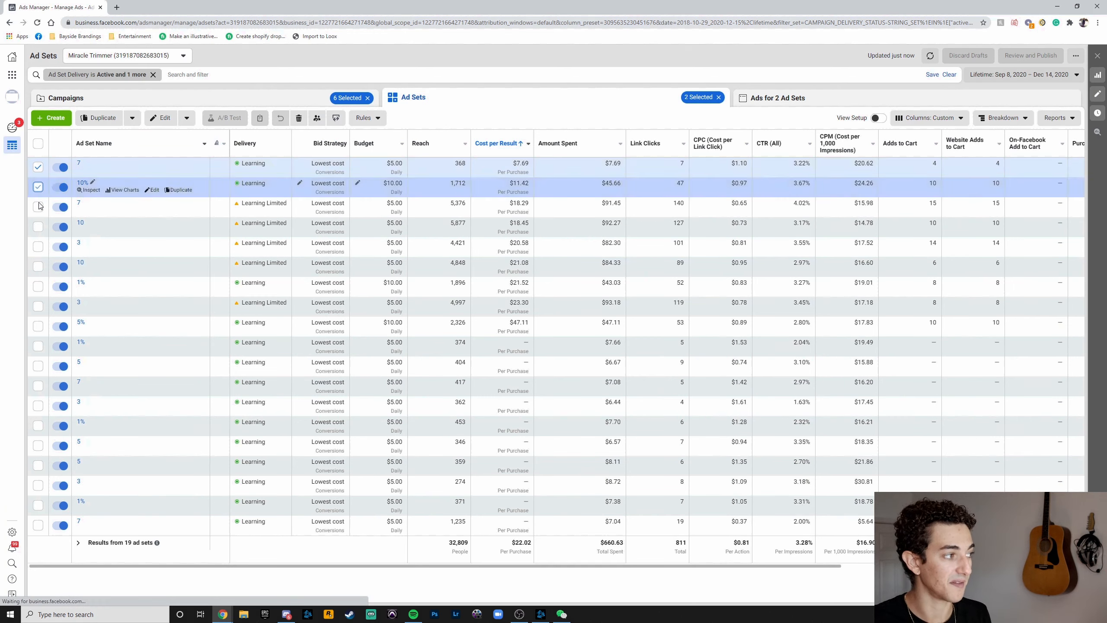
pyautogui.click(38, 207)
pyautogui.click(38, 226)
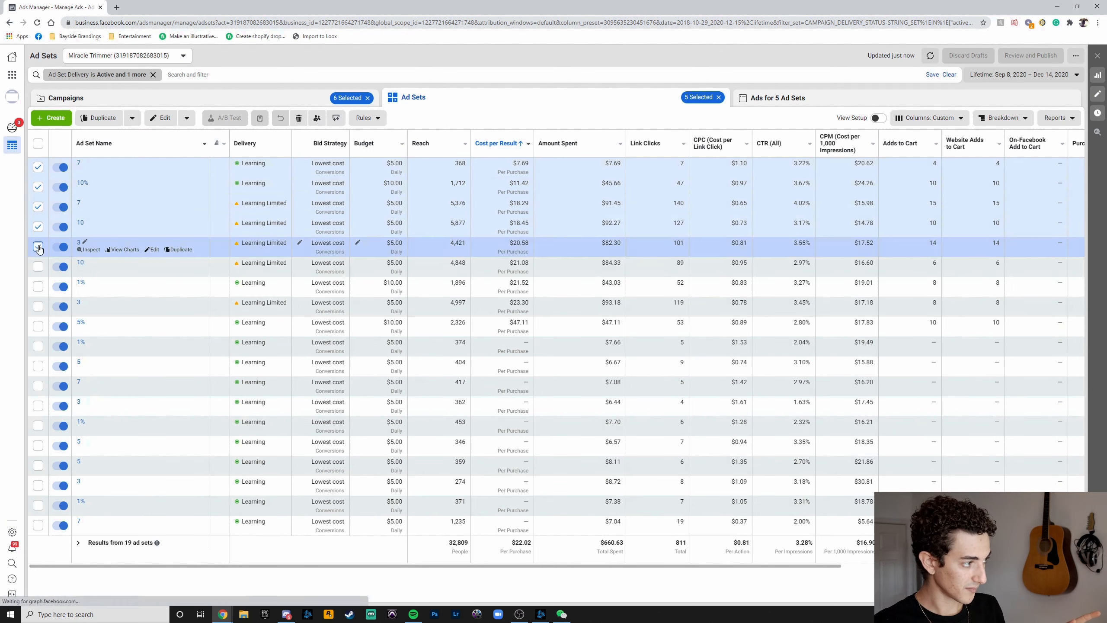
pyautogui.click(38, 246)
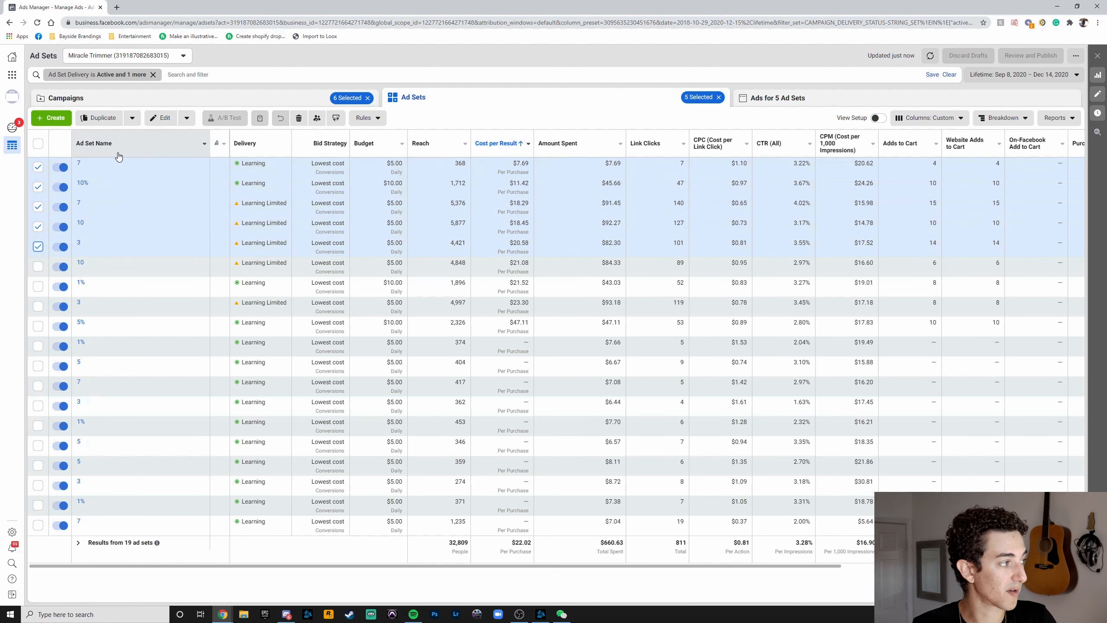
pyautogui.click(105, 120)
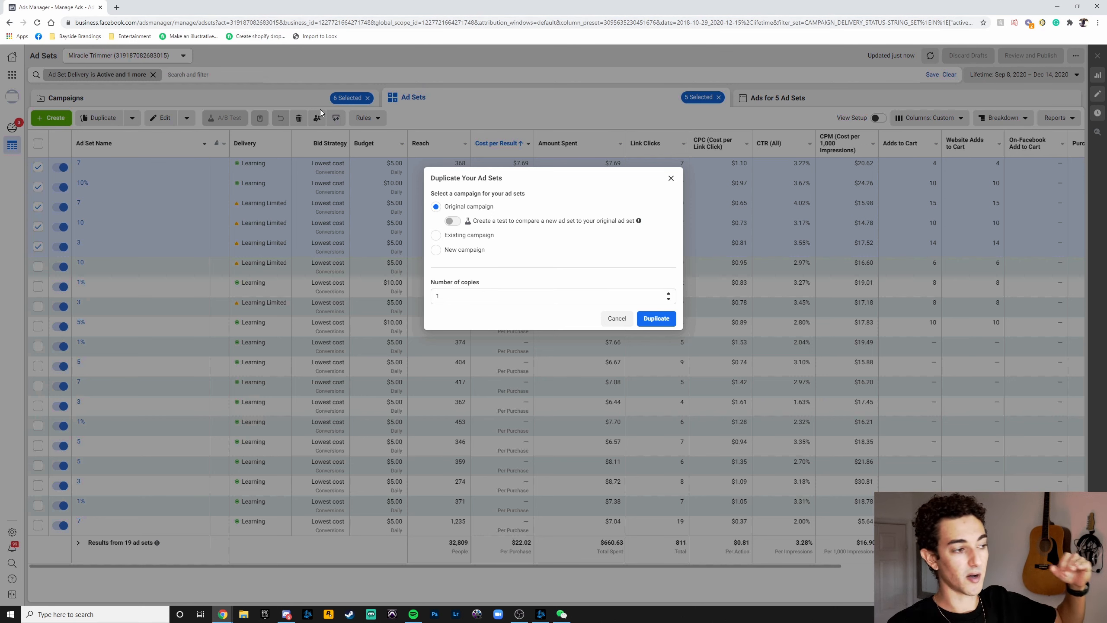
pyautogui.click(451, 251)
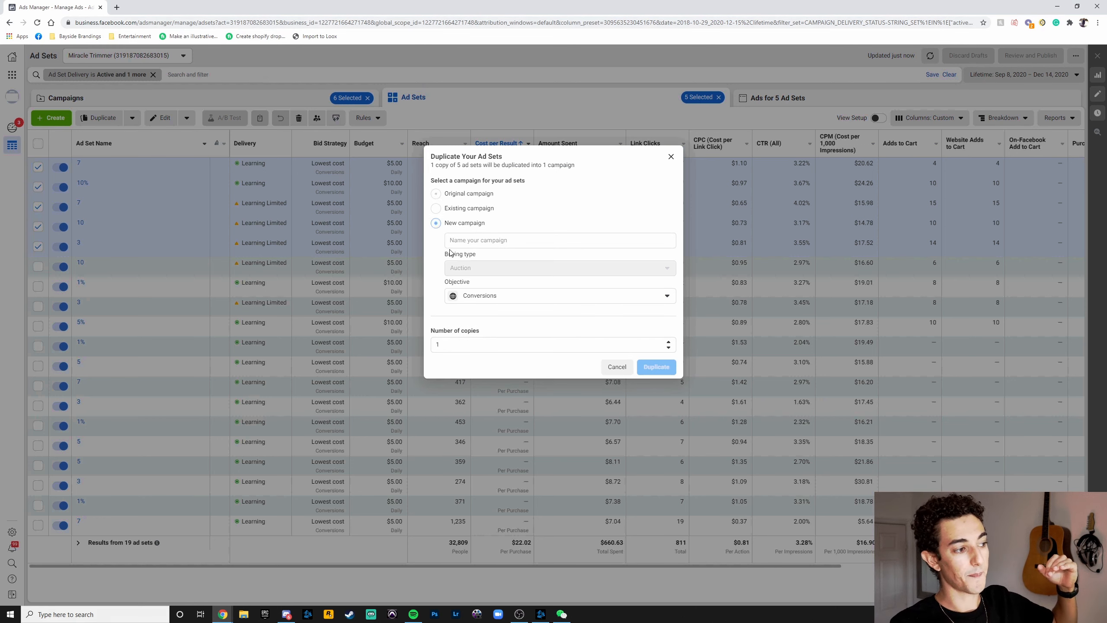
pyautogui.click(474, 239)
pyautogui.write('TY')
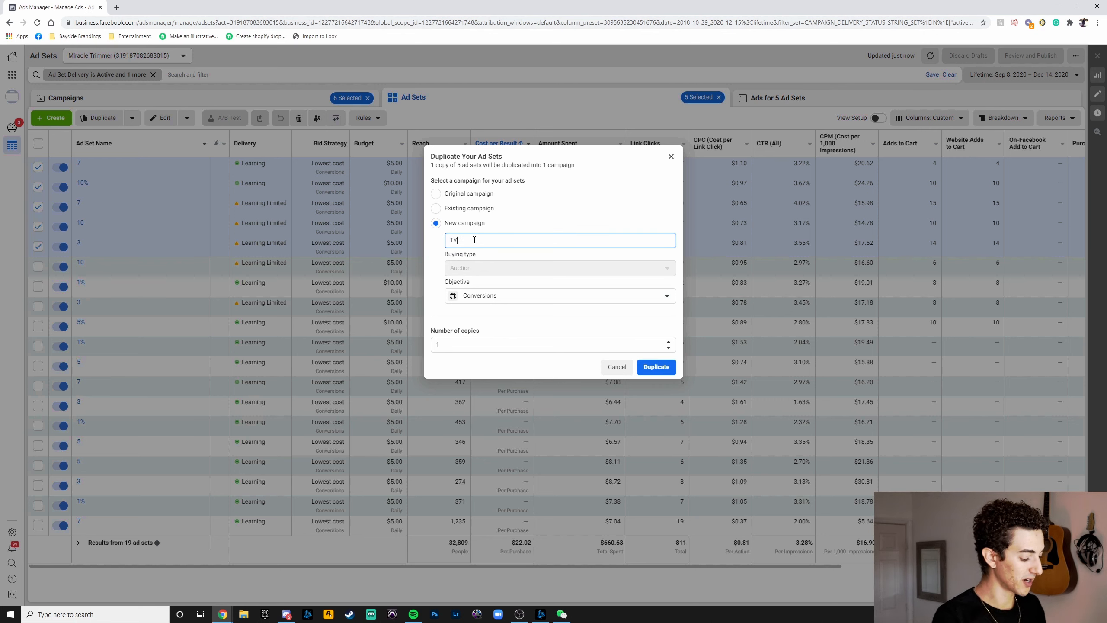
pyautogui.write('OP')
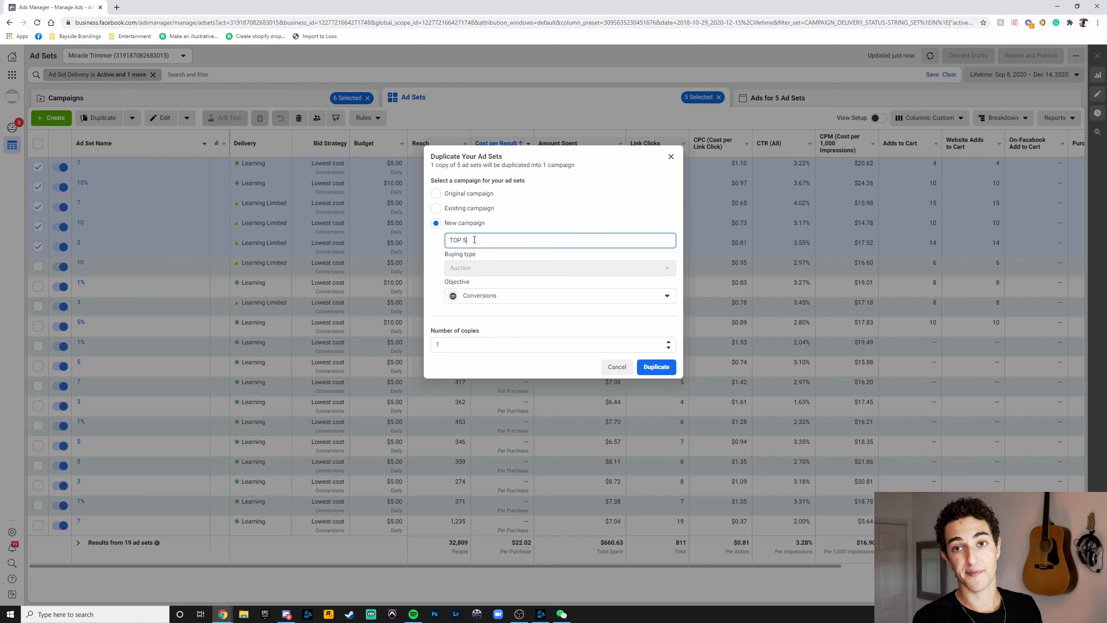
pyautogui.write(' 5')
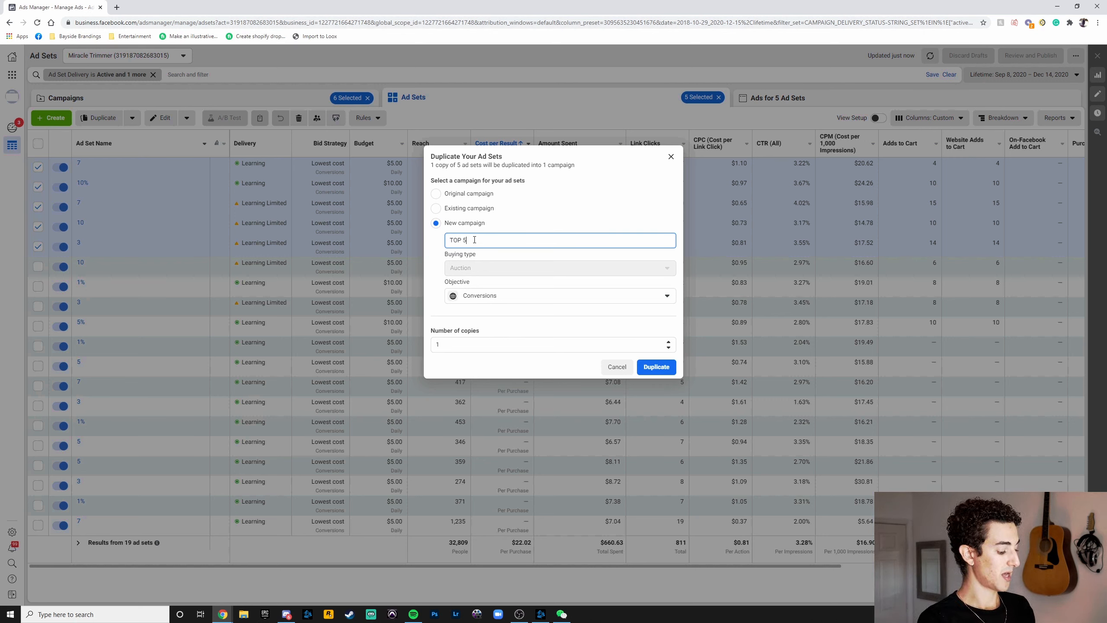
pyautogui.write(' 0')
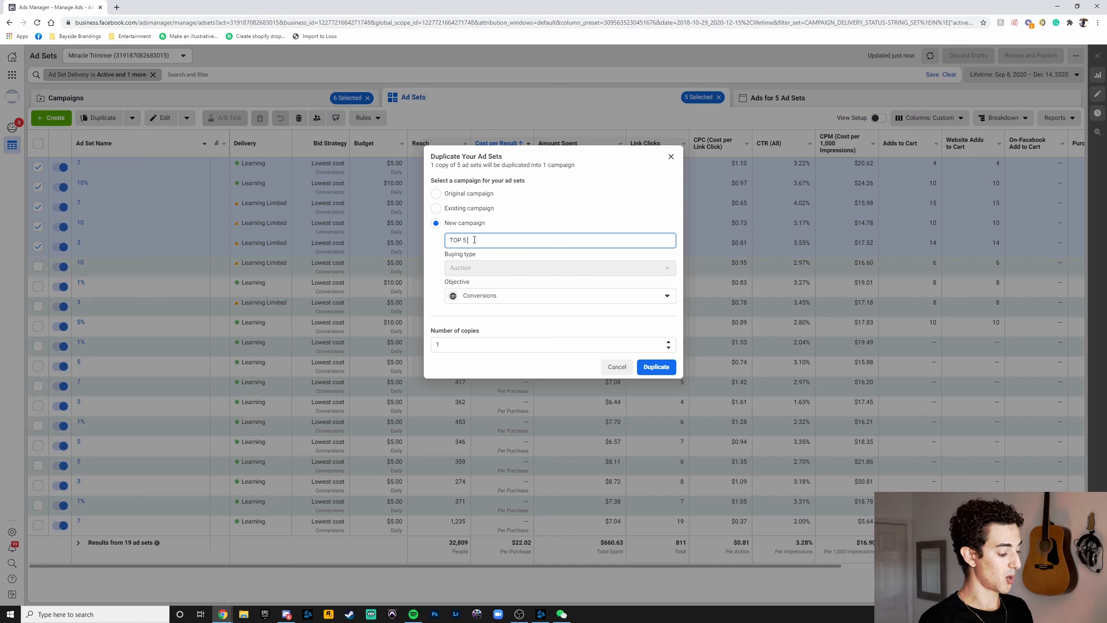
pyautogui.write('- ON')
pyautogui.write('BO')
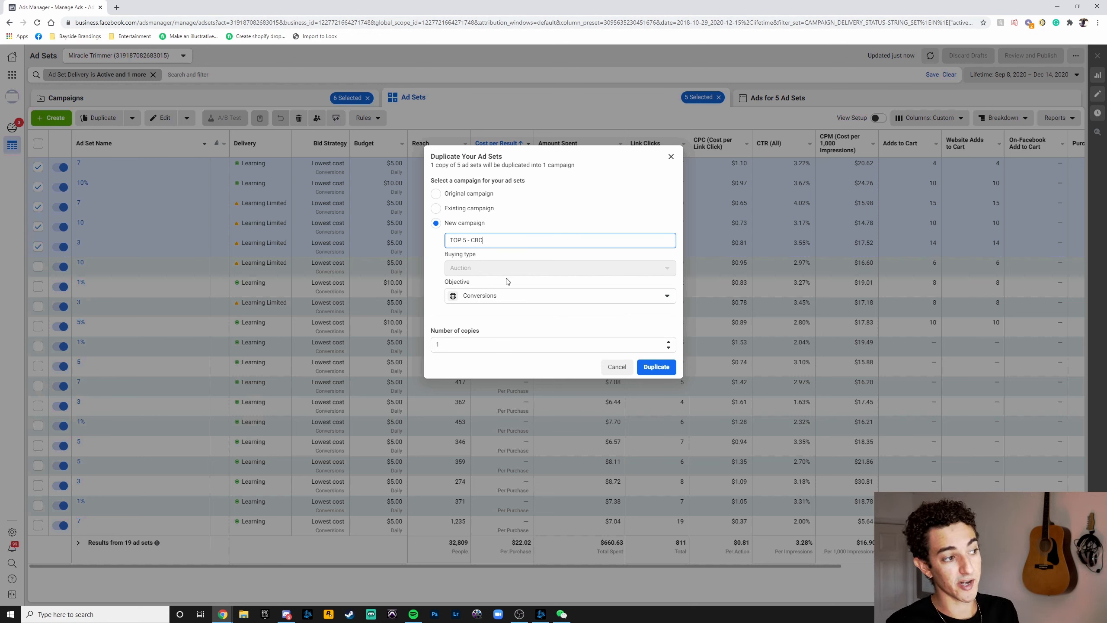
pyautogui.click(656, 368)
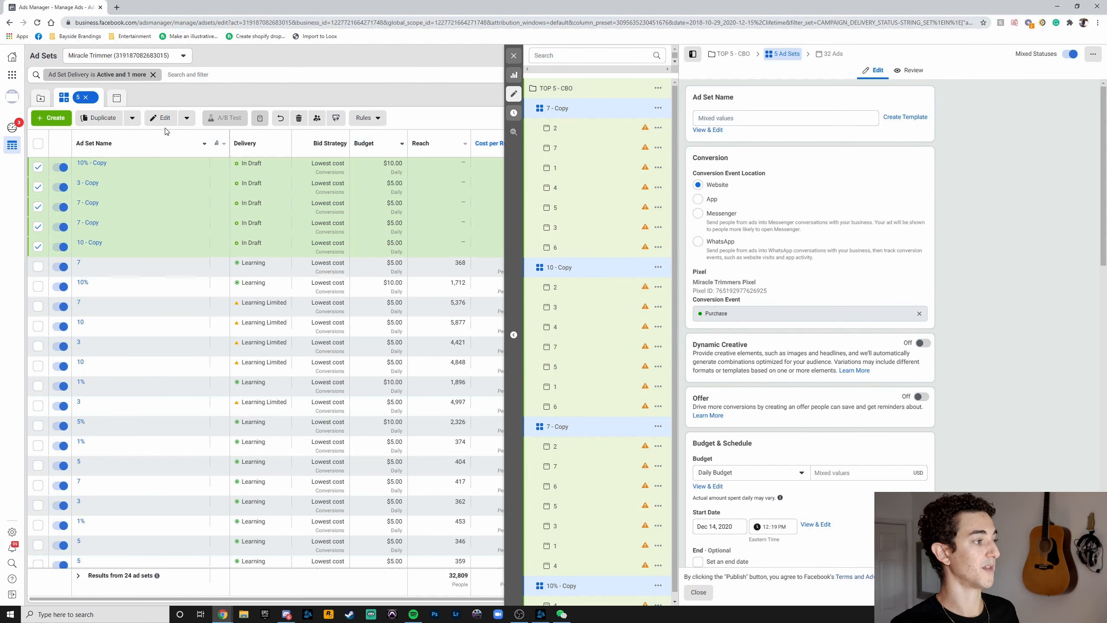
# Check the individual budgets of the copied ad sets in the TOP 5 - CBO campaign and return to the campaigns list
pyautogui.click(514, 58)
pyautogui.click(157, 99)
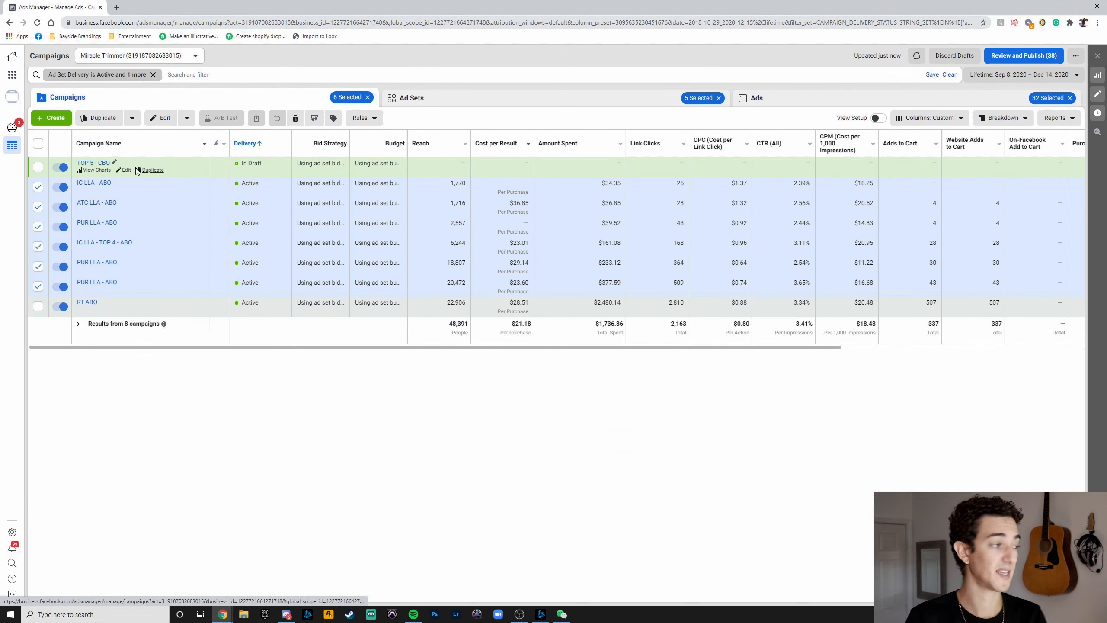
pyautogui.click(97, 167)
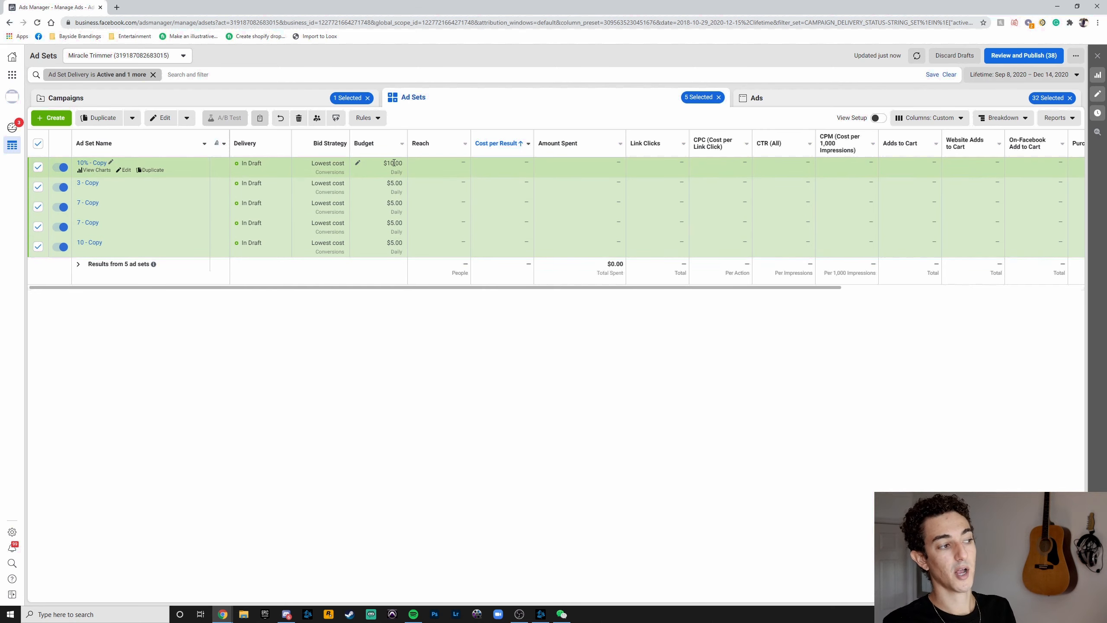
pyautogui.click(304, 100)
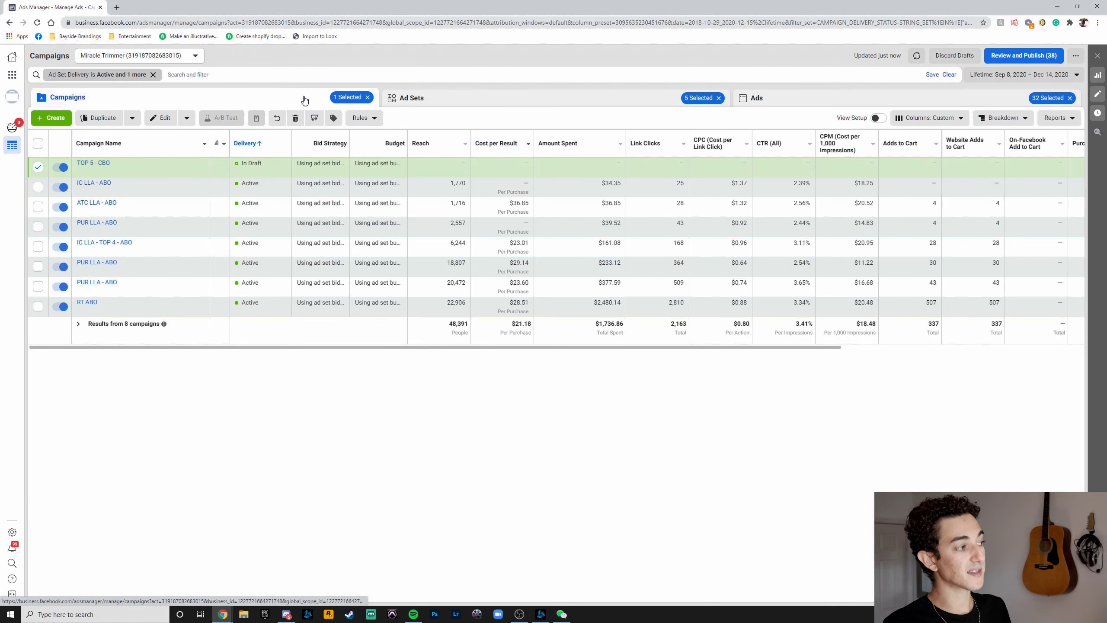
# Turn on Campaign Budget Optimization for the TOP 5 - CBO campaign and set its daily budget to $100
pyautogui.click(126, 172)
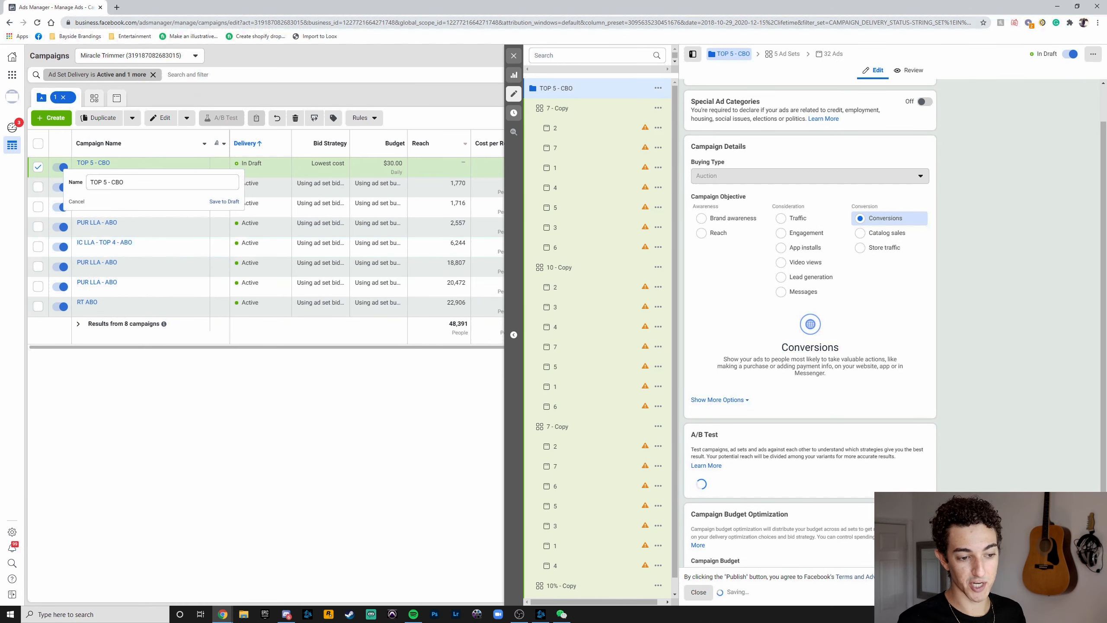
pyautogui.scroll(-1, 893, 440)
pyautogui.scroll(-2, 894, 439)
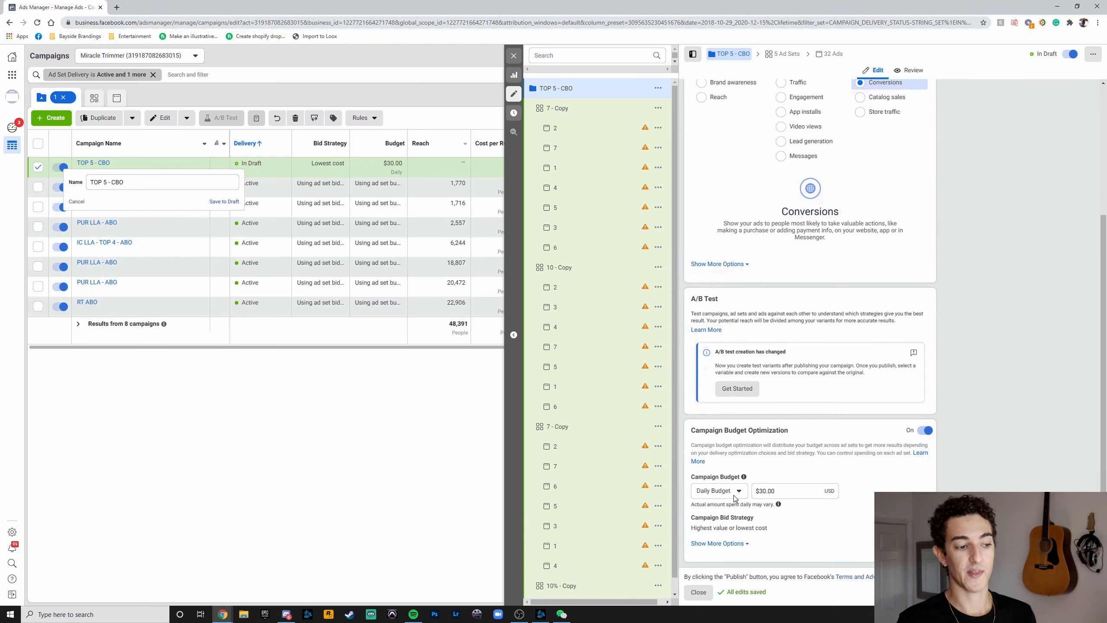
pyautogui.click(763, 490)
pyautogui.press('BackSpace')
pyautogui.write('10')
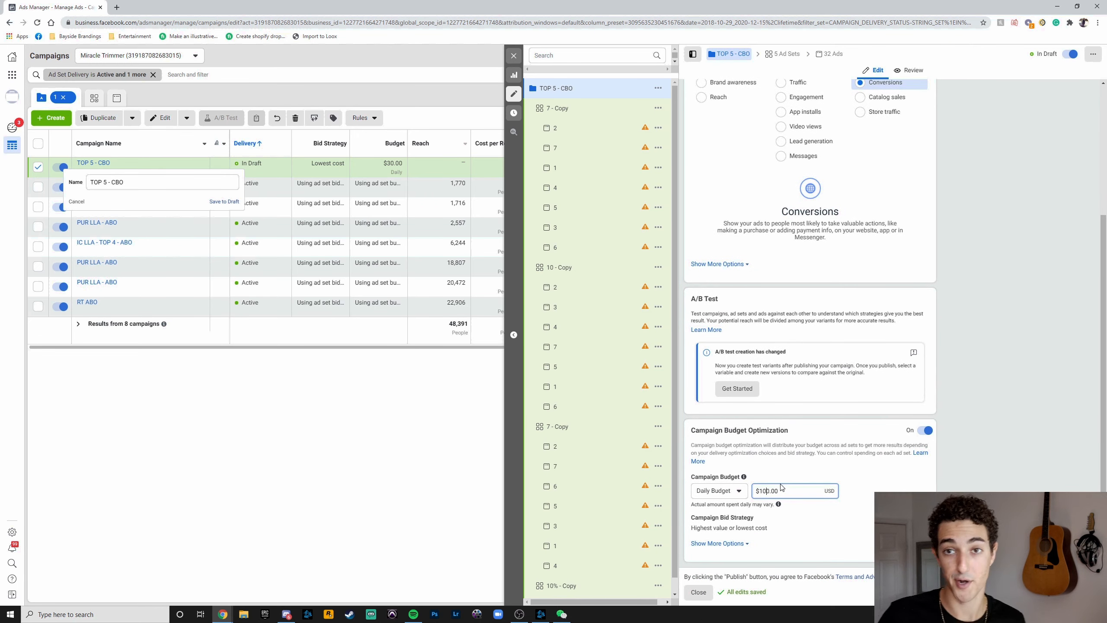
pyautogui.click(802, 423)
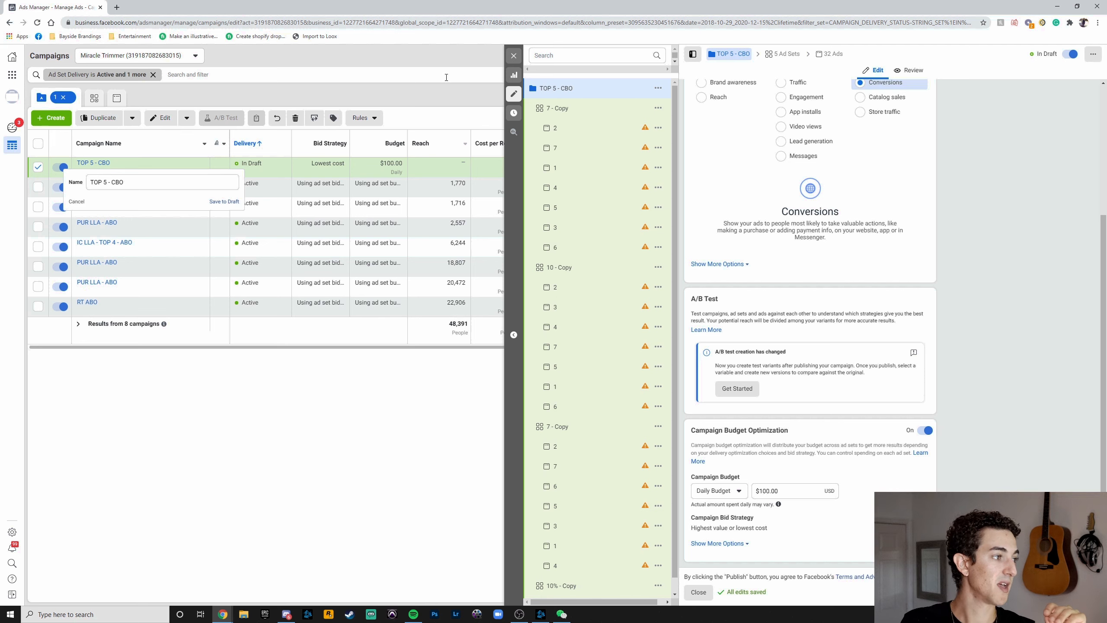
# Schedule all five copied ad sets of TOP 5 - CBO to start on Dec 15, 2020 at 12:00 AM
pyautogui.click(101, 164)
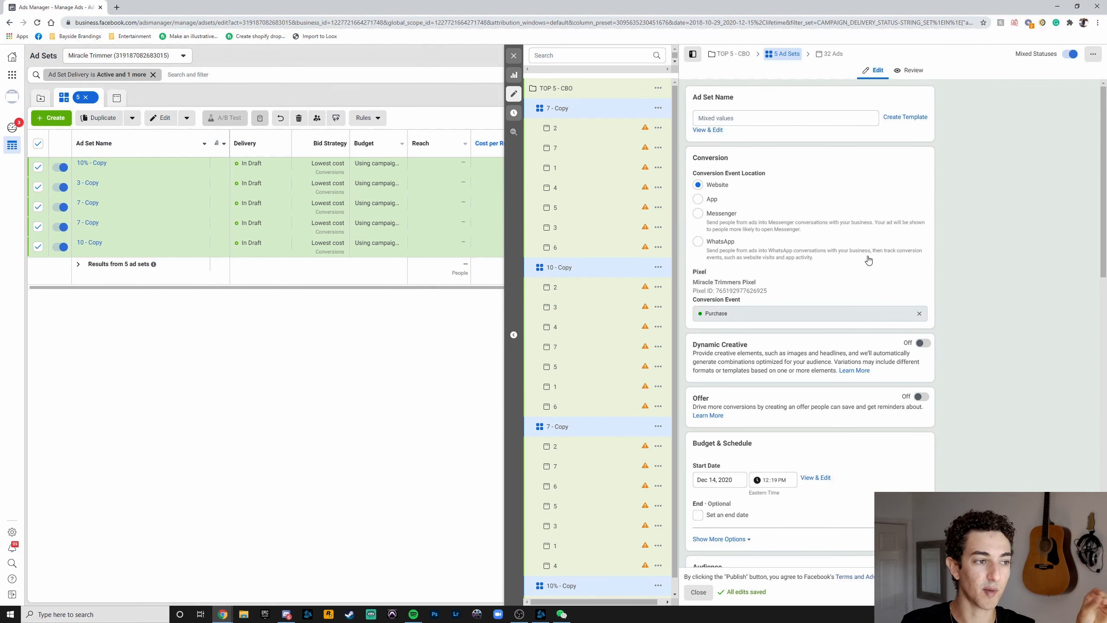
pyautogui.scroll(-6, 868, 262)
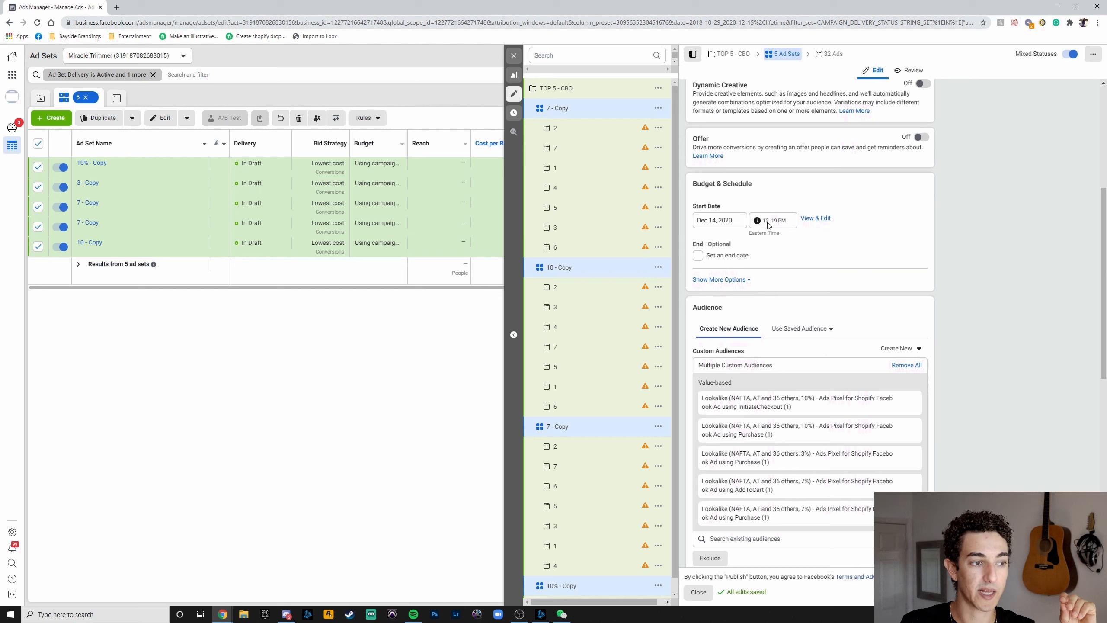
pyautogui.click(734, 221)
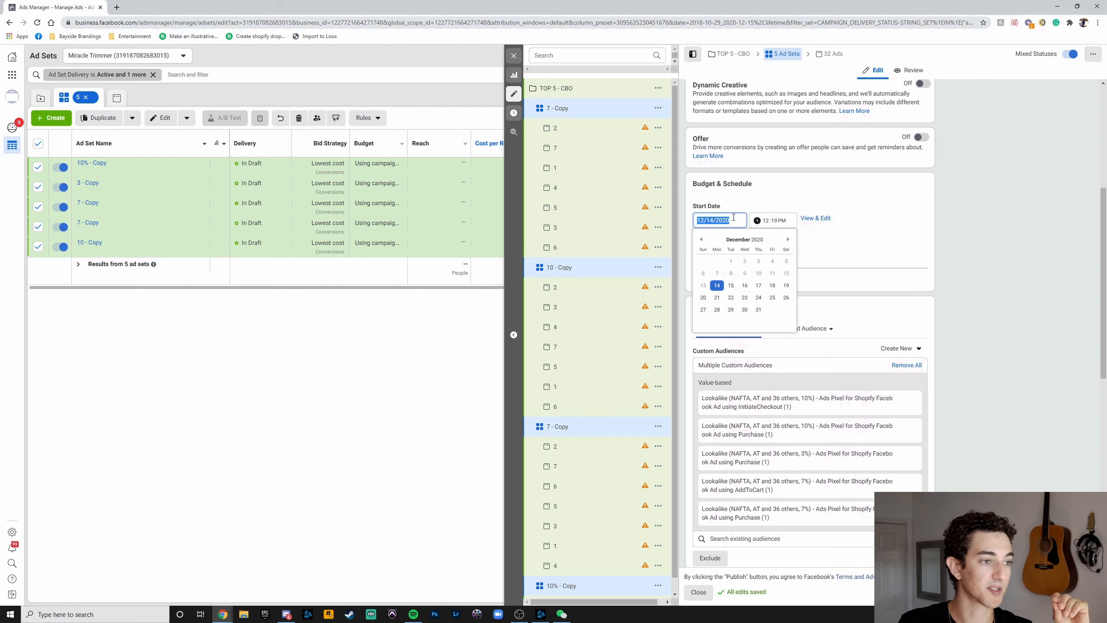
pyautogui.click(736, 286)
pyautogui.click(777, 220)
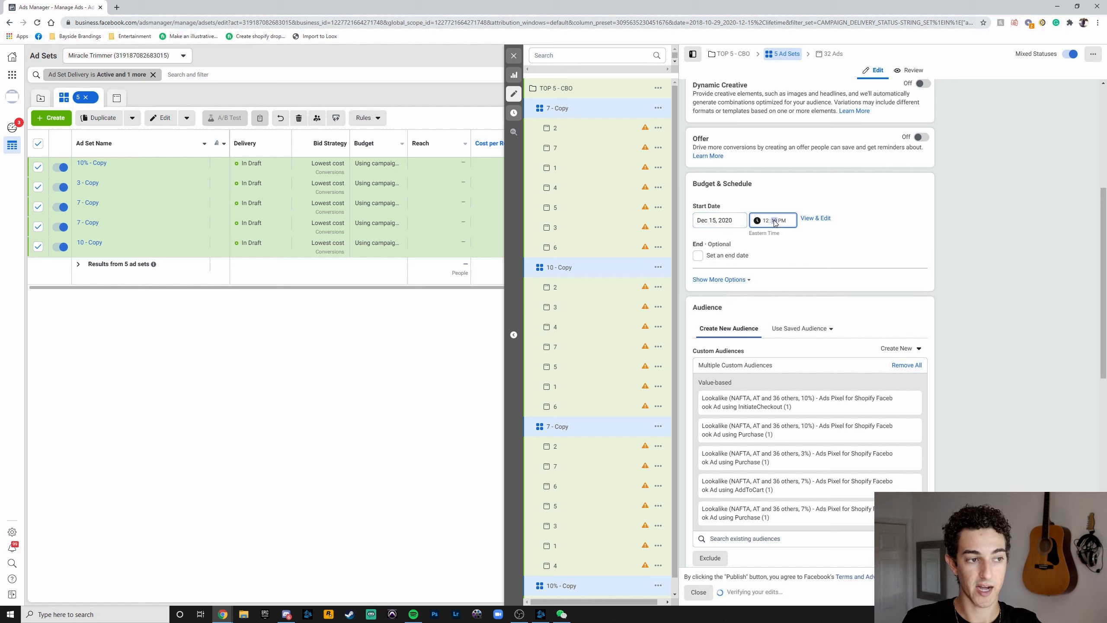
pyautogui.write('00')
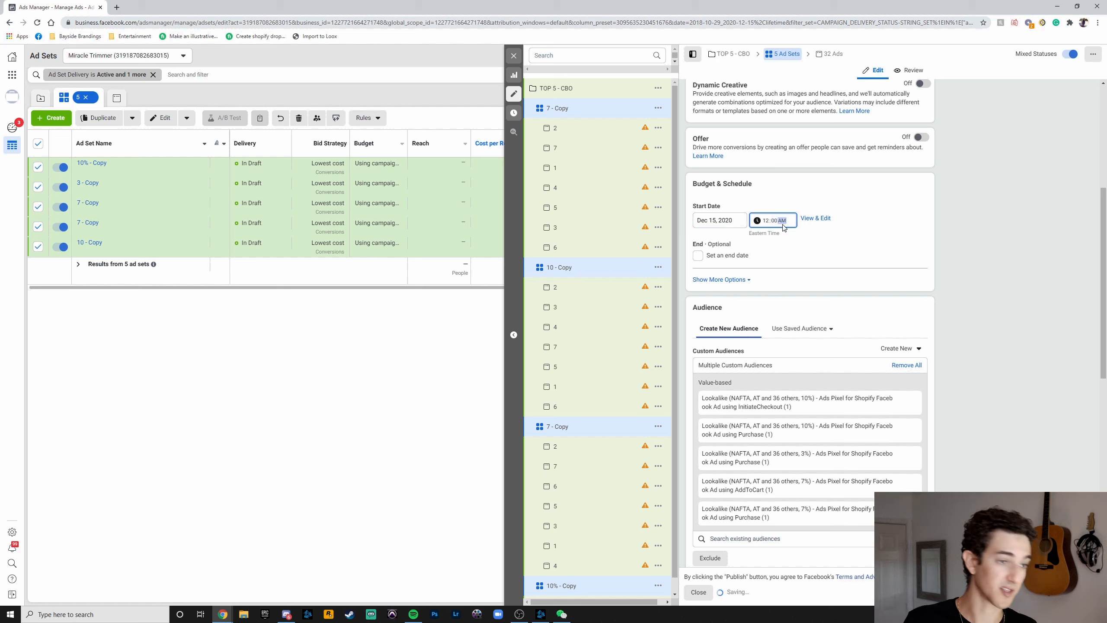
pyautogui.click(804, 185)
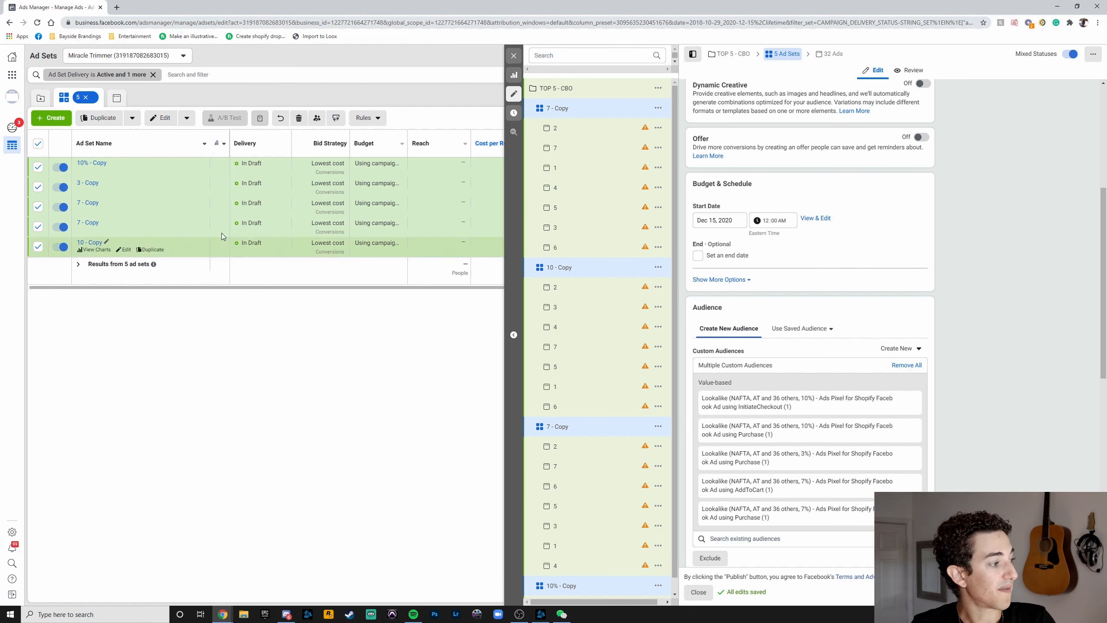
# Check the copied ad sets' audience, placement and optimization settings and publish all draft items of the TOP 5 - CBO campaign
pyautogui.scroll(-1, 820, 243)
pyautogui.scroll(-6, 820, 244)
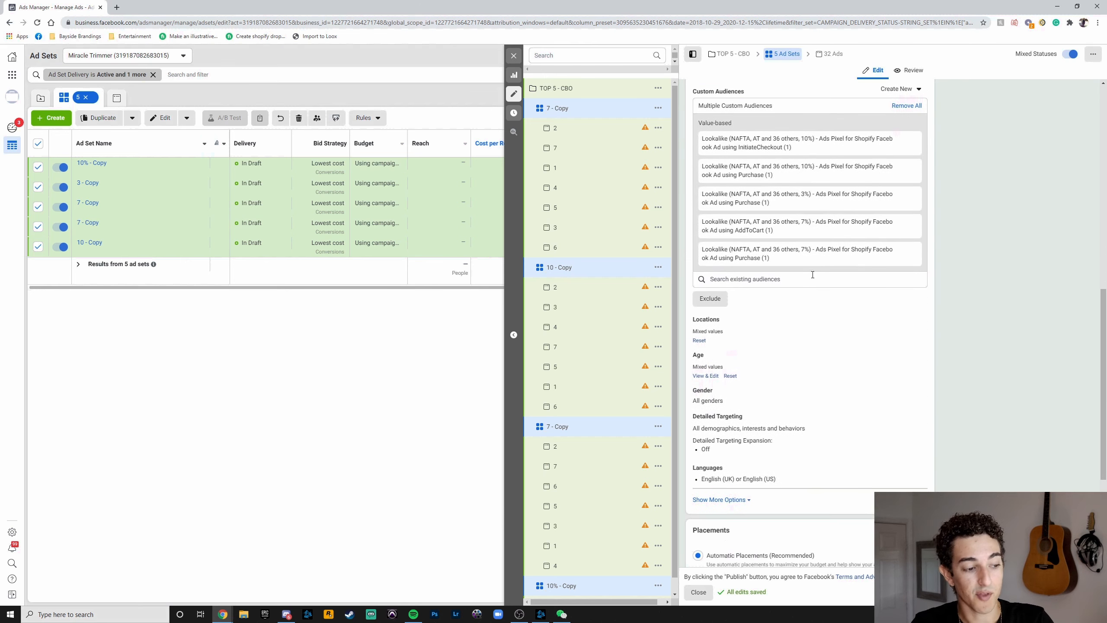
pyautogui.scroll(-5, 874, 351)
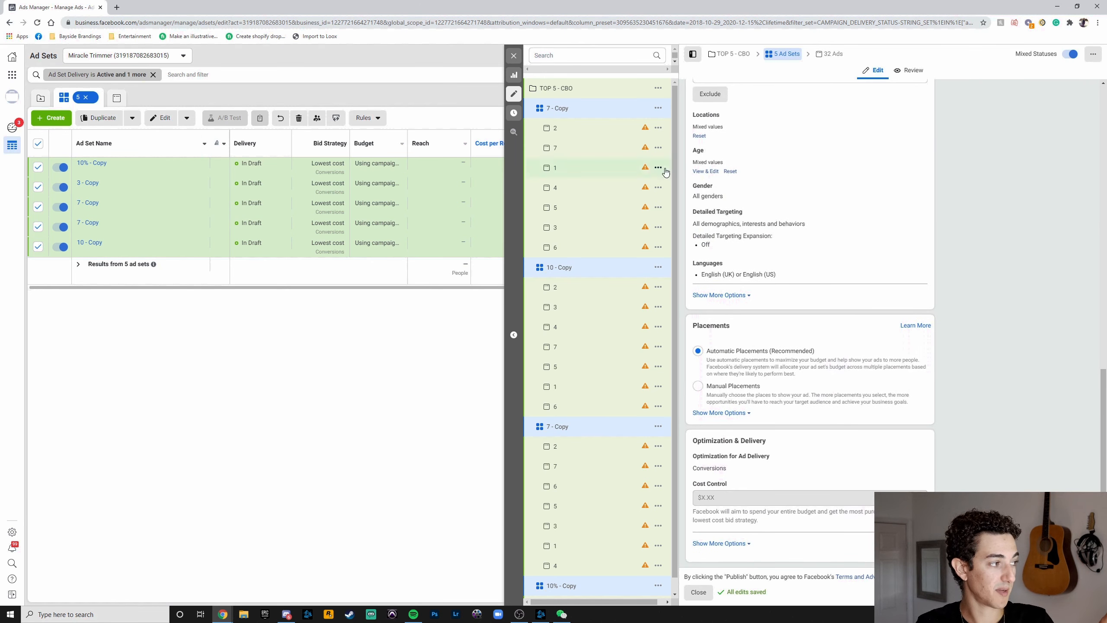
pyautogui.click(513, 56)
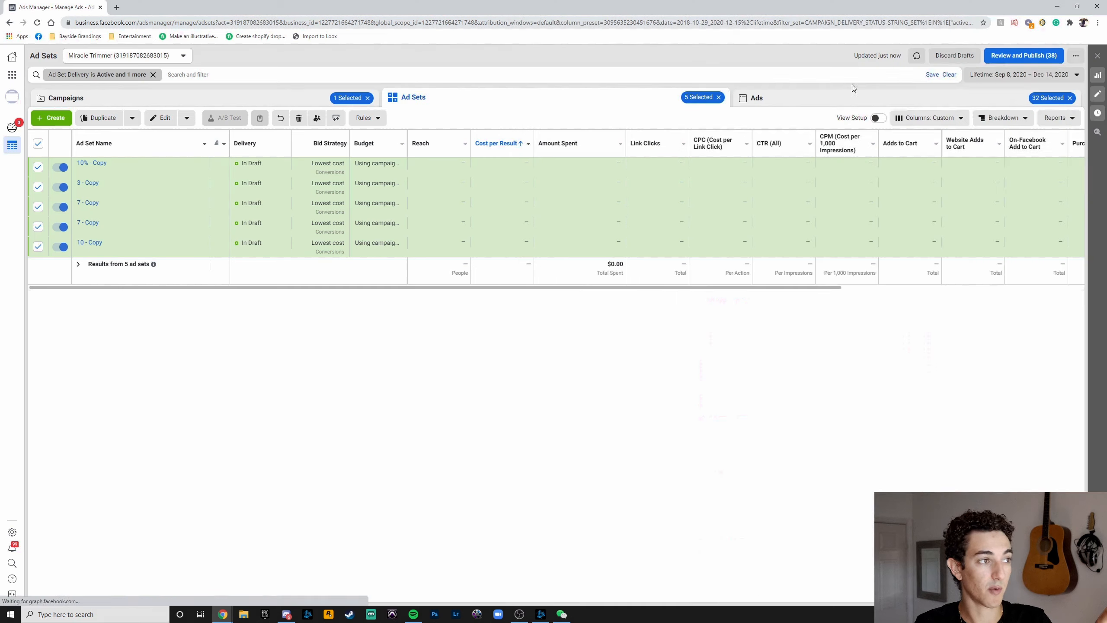
pyautogui.click(1039, 55)
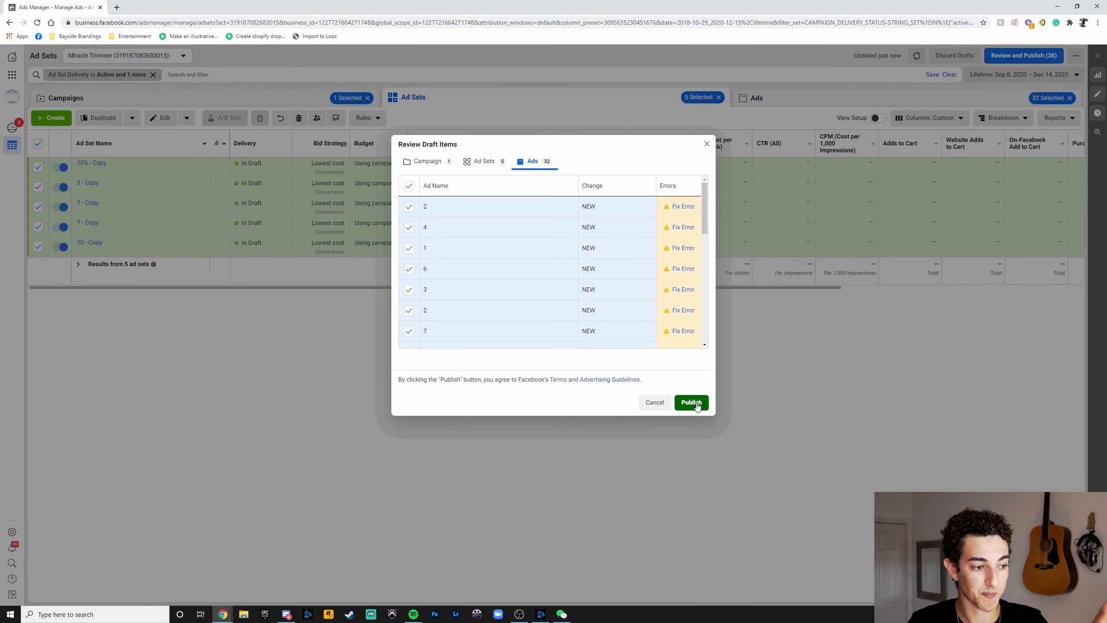
pyautogui.click(690, 401)
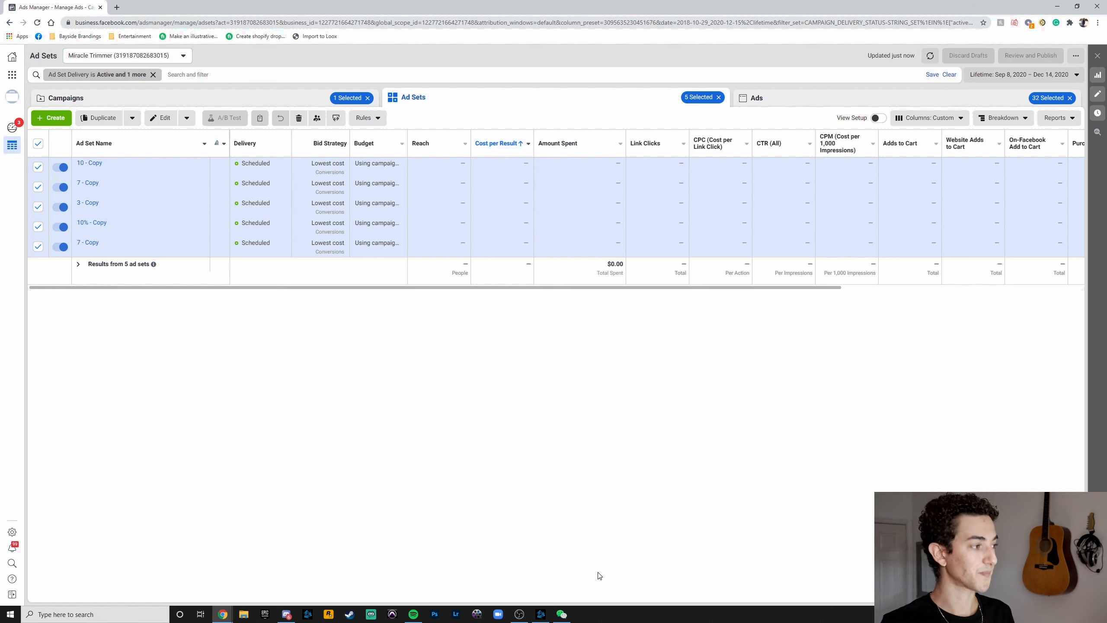
# Return to the campaigns list and open the ad sets of the PUR LLA - ABO campaign in the fourth row
pyautogui.click(192, 98)
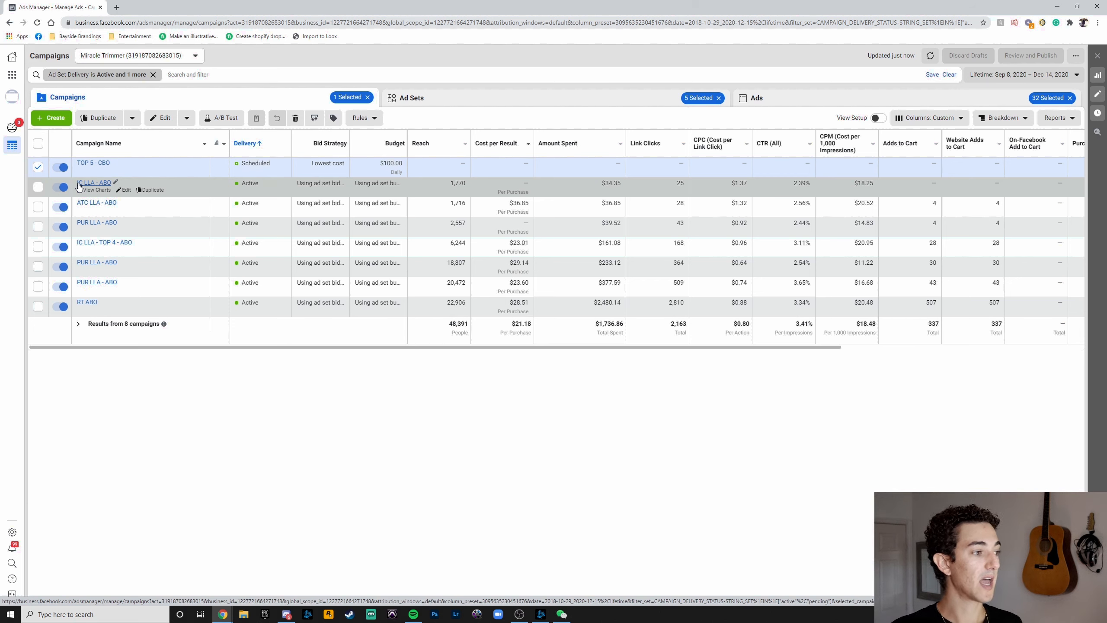
pyautogui.click(108, 223)
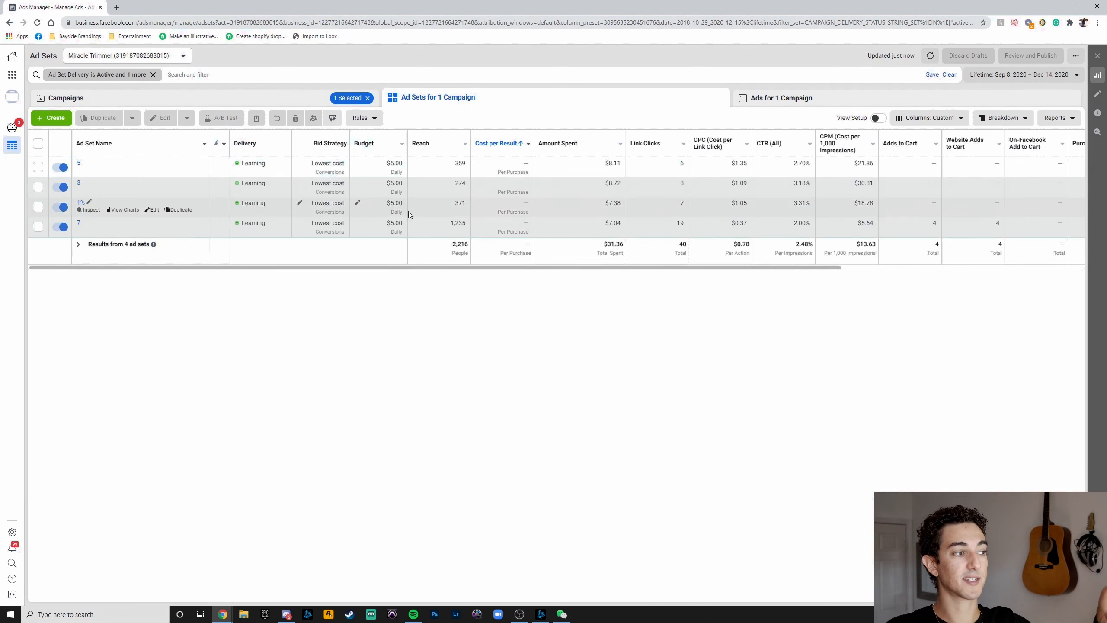